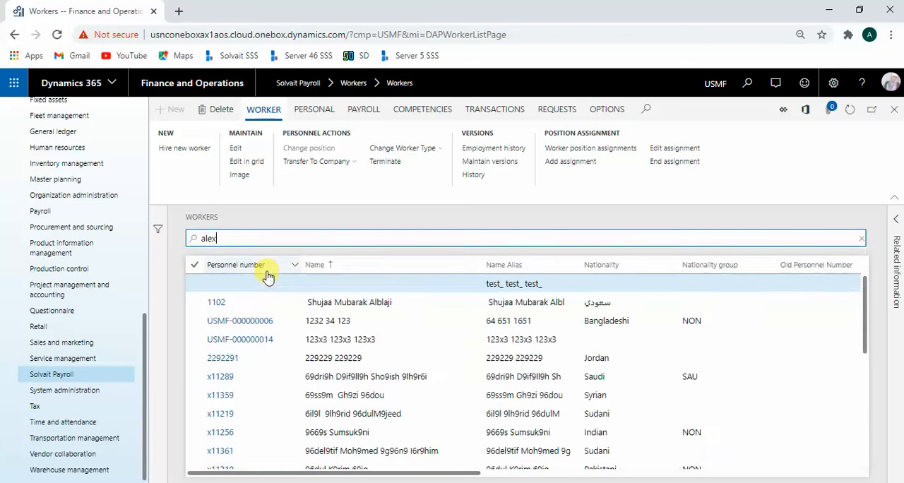
Step: Open the Lebanese worker's record from the filtered workers list and bring up the worker's Identification form
left_click(392, 302)
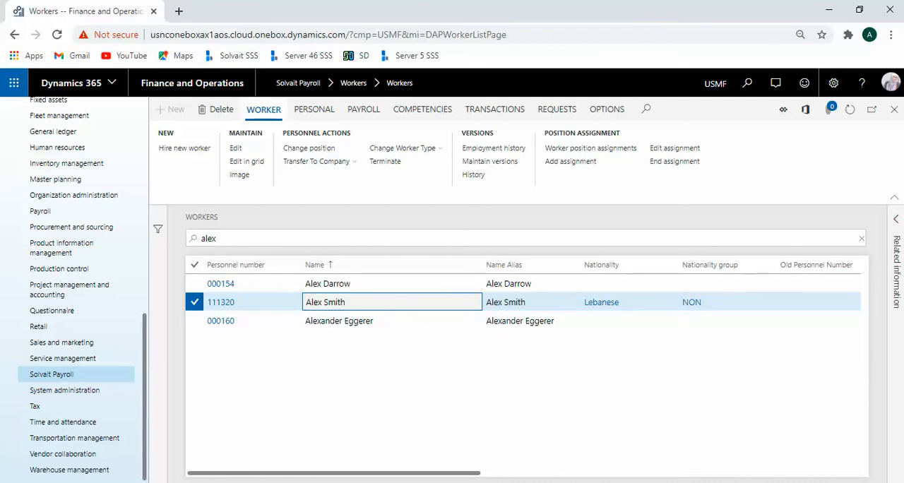
left_click(327, 111)
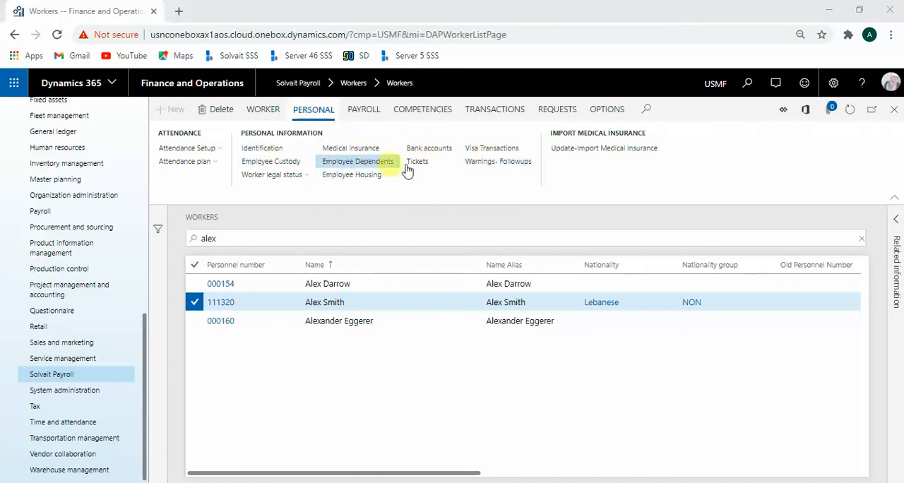
left_click(221, 304)
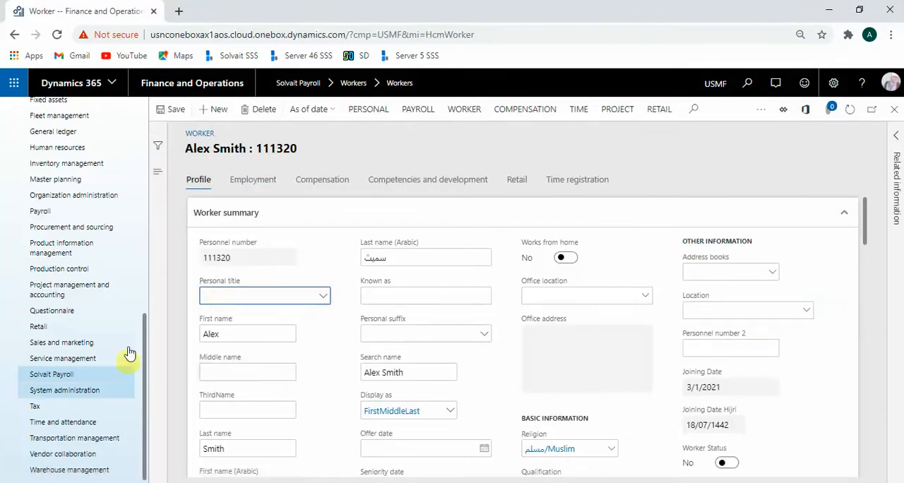
left_click(364, 111)
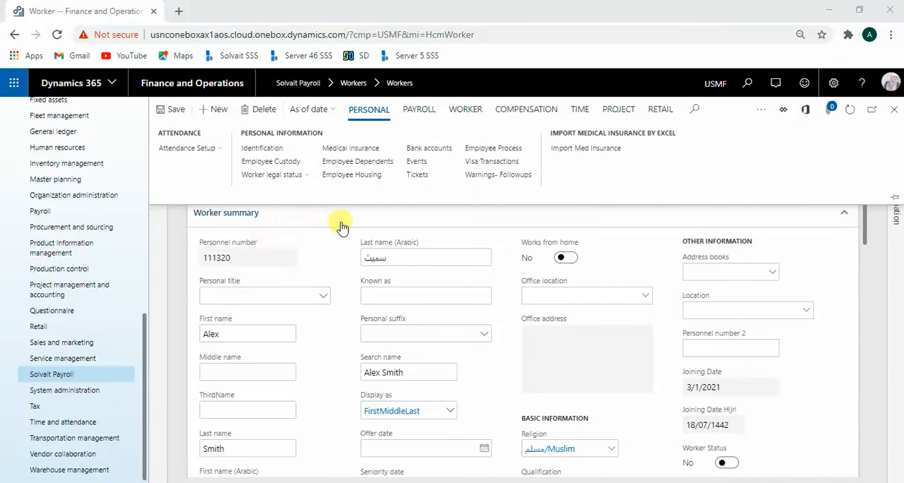
left_click(279, 149)
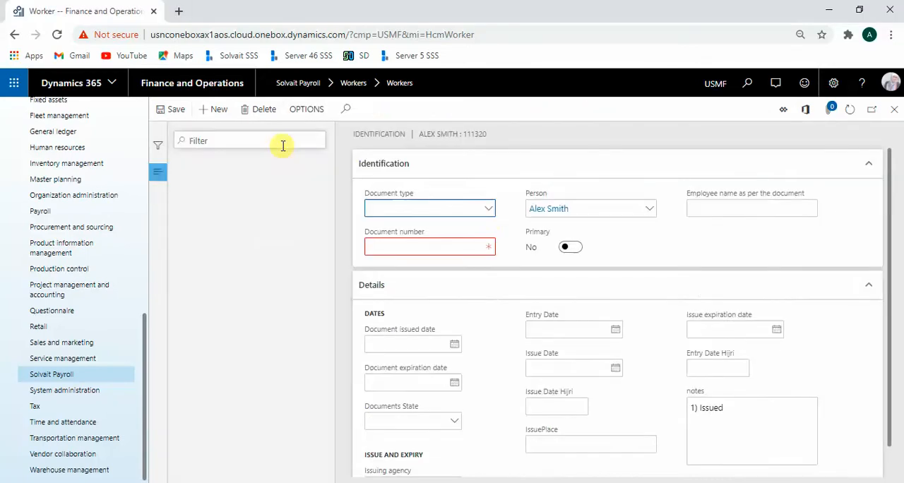
Step: Set the new identification document's type to Passport and enter its document number
scroll(640, 332, "down", 1)
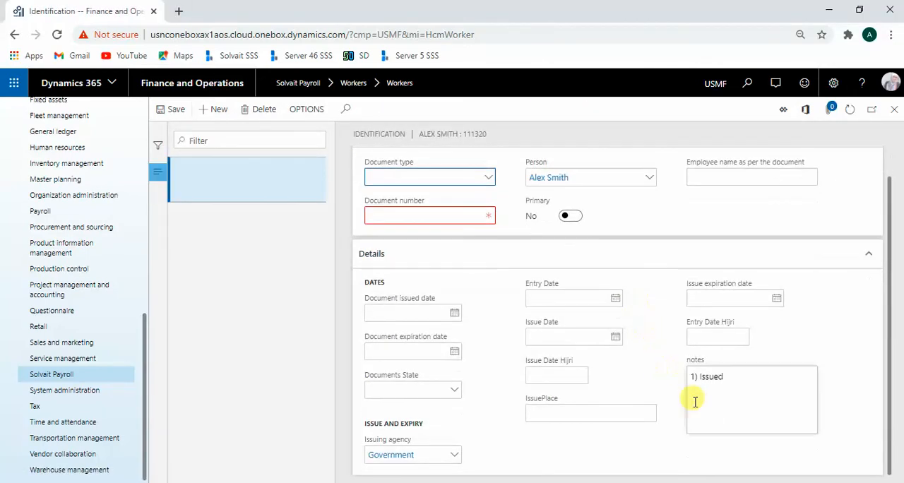
scroll(622, 418, "up", 1)
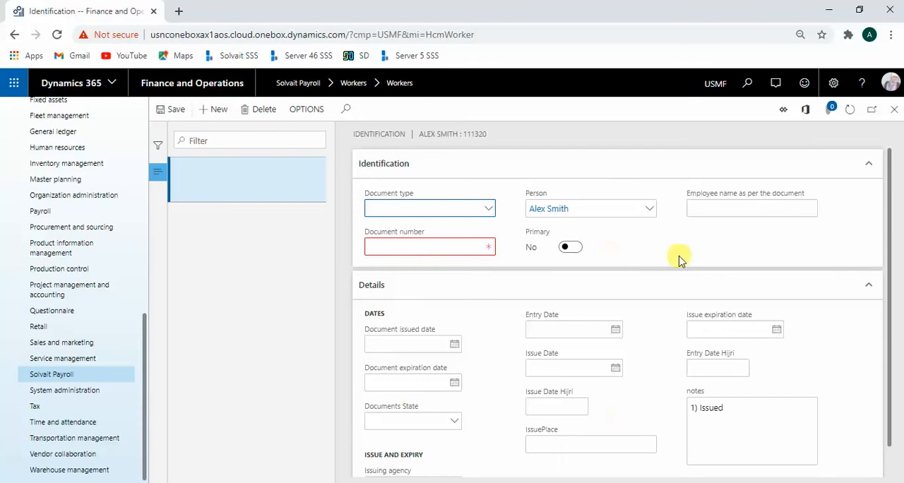
left_click(488, 211)
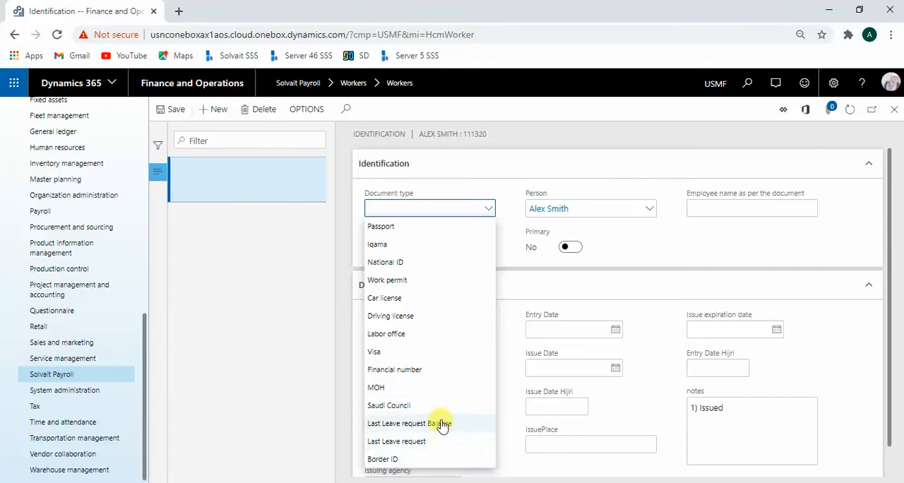
left_click(432, 233)
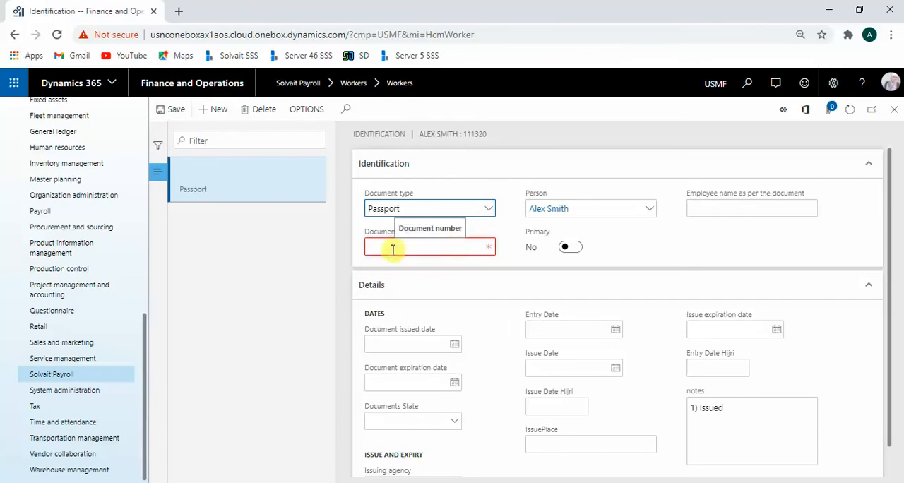
left_click(434, 247)
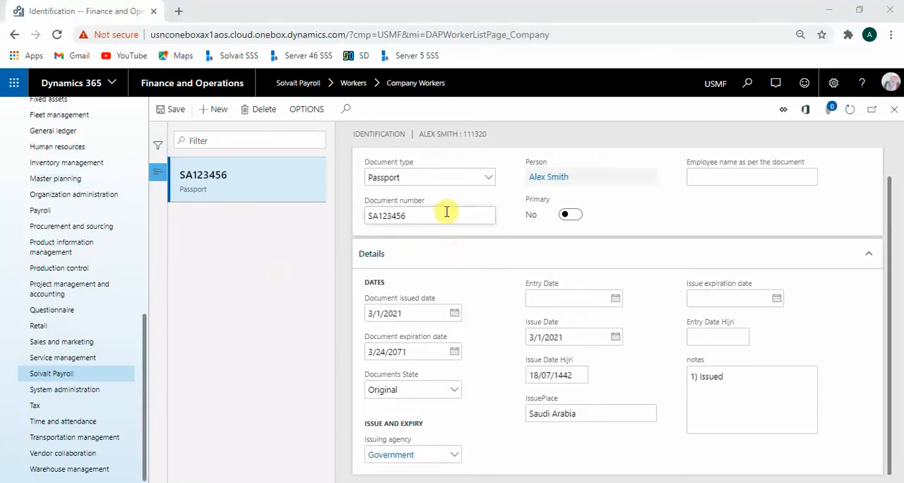
left_click(445, 214)
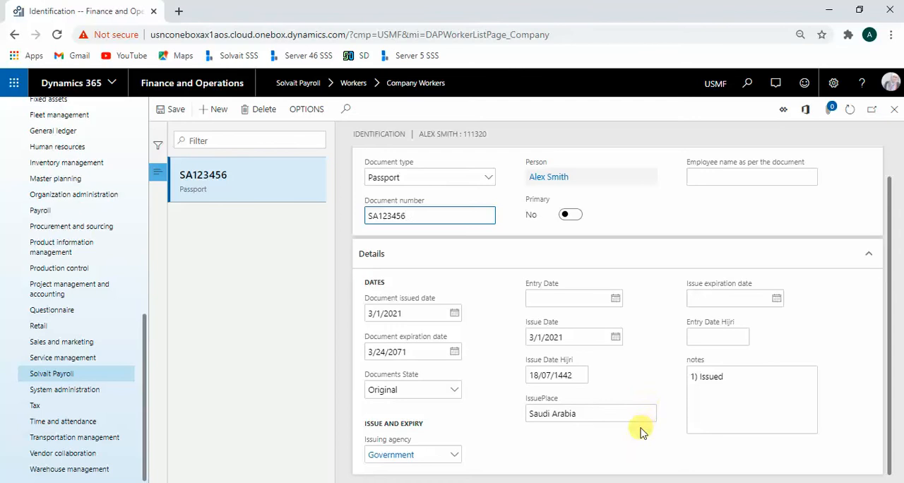
Step: Display the worker's Iqama identification record and examine its document details
scroll(735, 284, "up", 1)
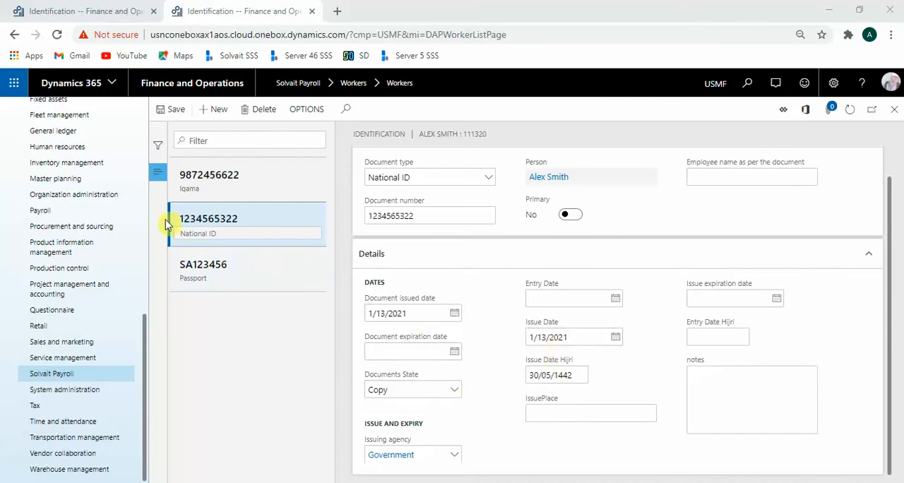
left_click(264, 186)
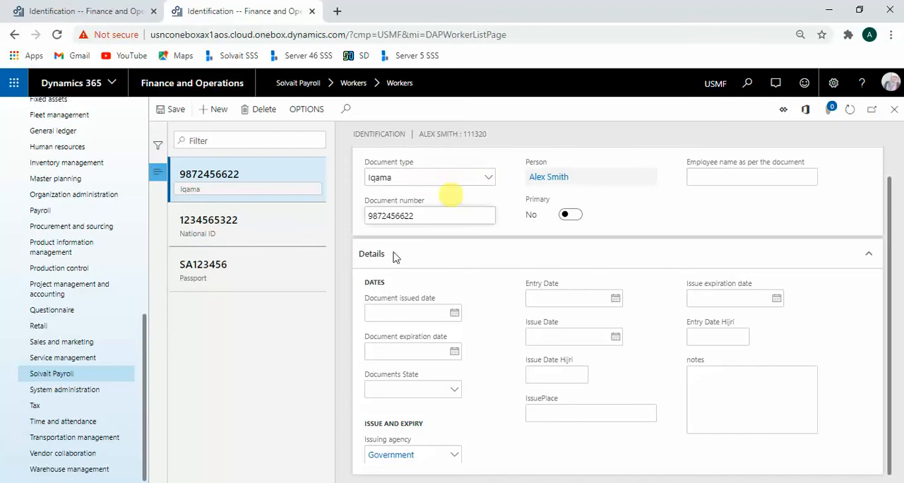
scroll(406, 290, "up", 1)
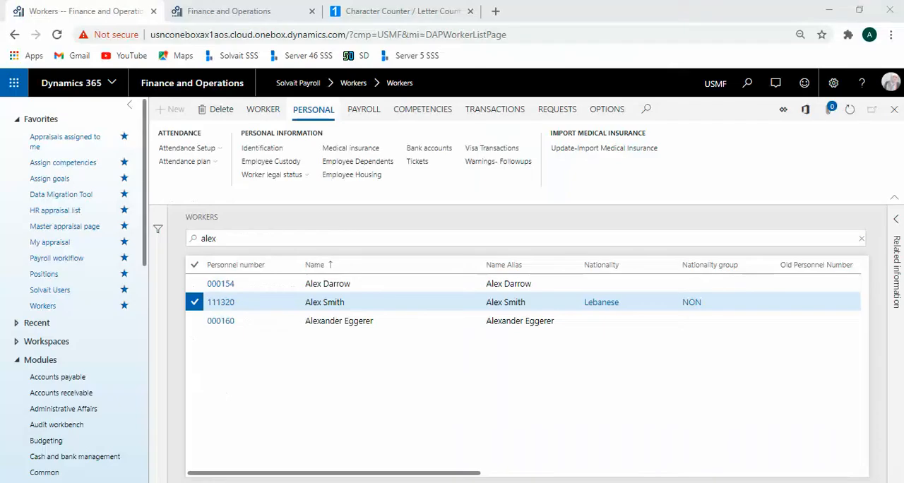
Step: Open the selected worker's bank accounts and examine the Bank of Europe account's details, address and contact information
scroll(40, 333, "down", 2)
scroll(49, 339, "up", 2)
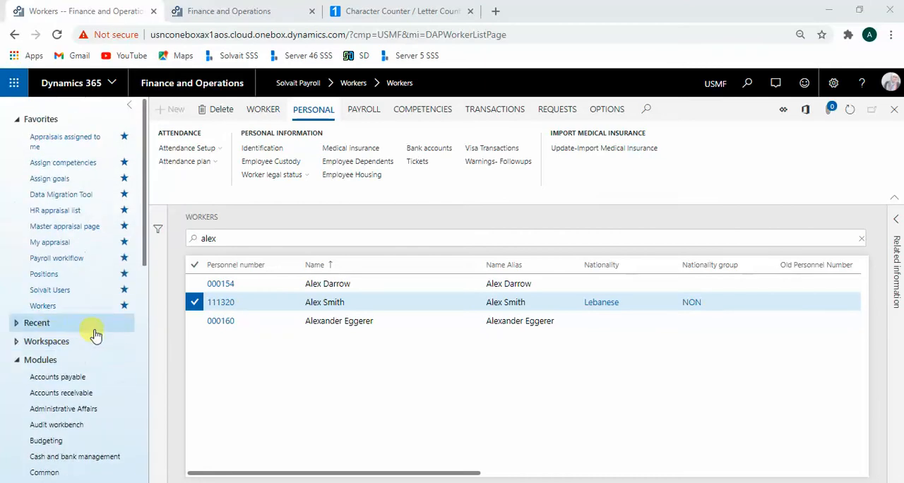
left_click(437, 155)
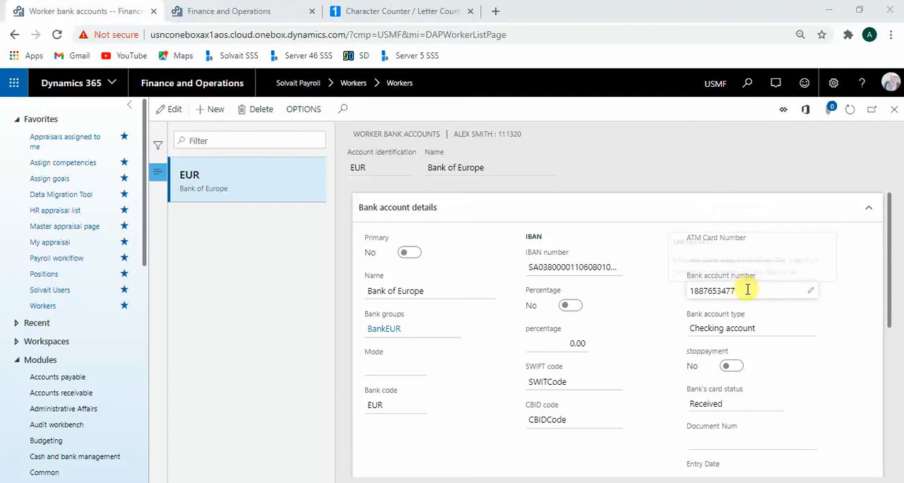
scroll(763, 384, "down", 4)
scroll(763, 390, "up", 4)
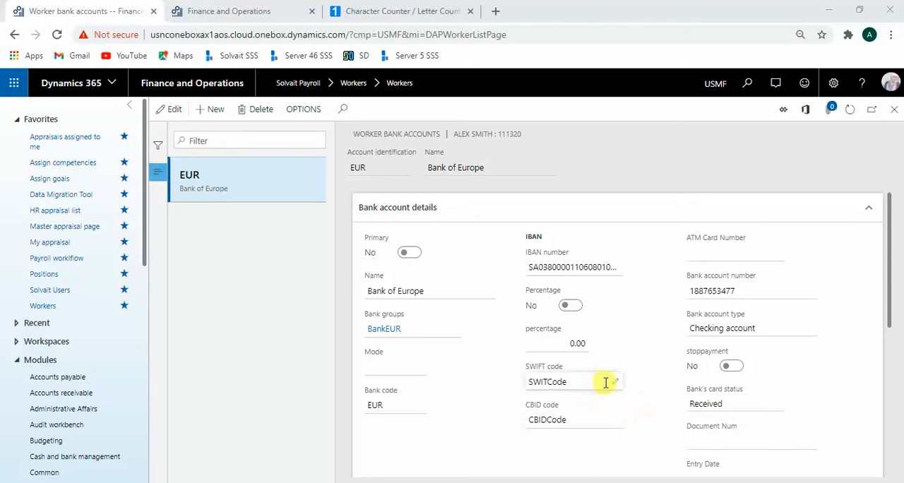
scroll(606, 383, "down", 3)
scroll(612, 390, "down", 1)
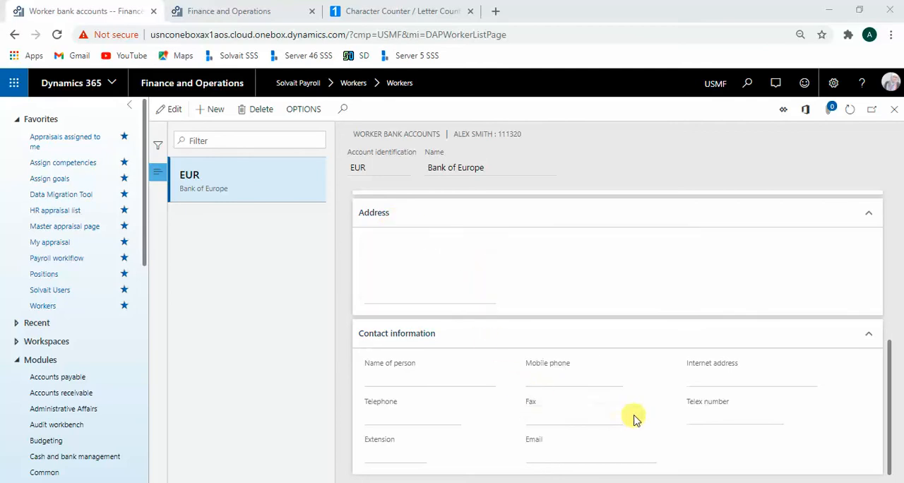
scroll(634, 413, "up", 5)
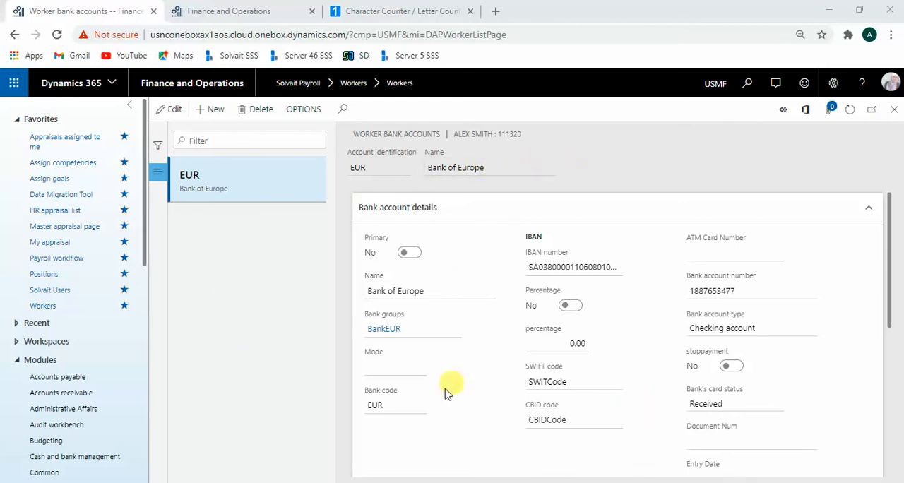
Step: Examine the bank code of the worker's Bank of Europe account
left_click_drag(398, 406, 364, 410)
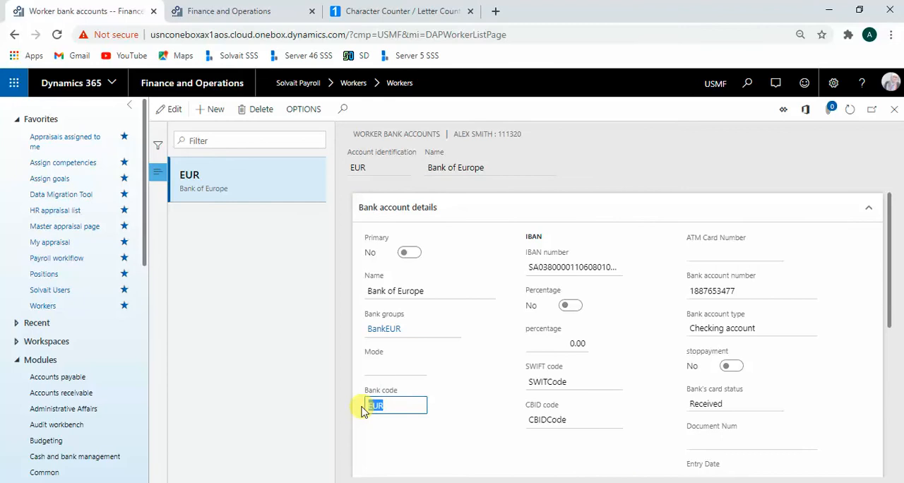
left_click(401, 409)
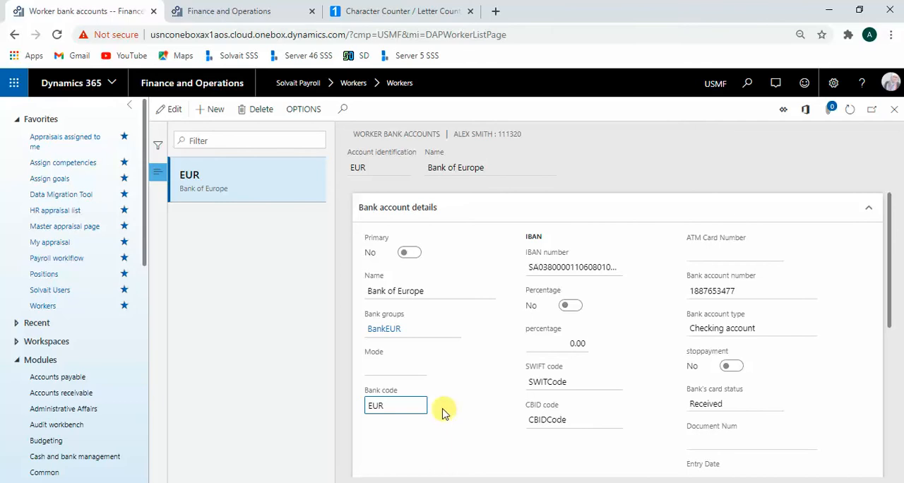
left_click_drag(397, 405, 368, 406)
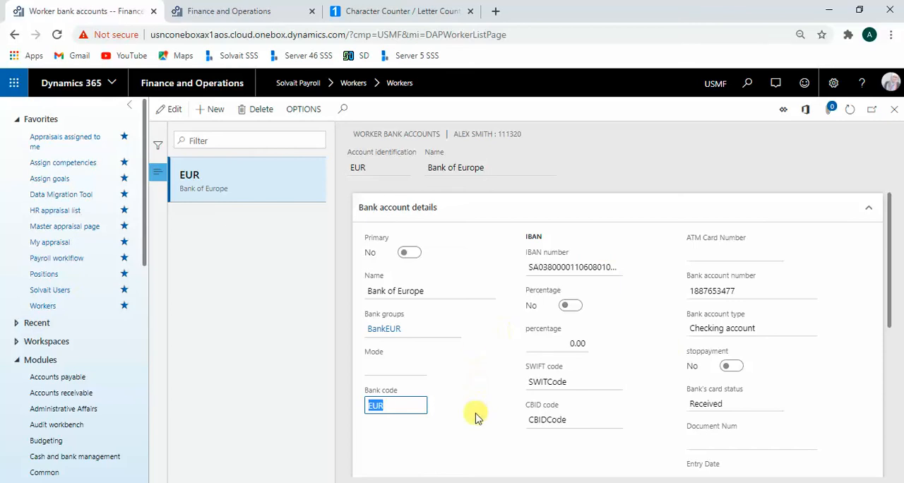
Step: Open the details of the account's bank group, start a blank bank group record and return to the worker's bank accounts
left_click(453, 332)
right_click(453, 331)
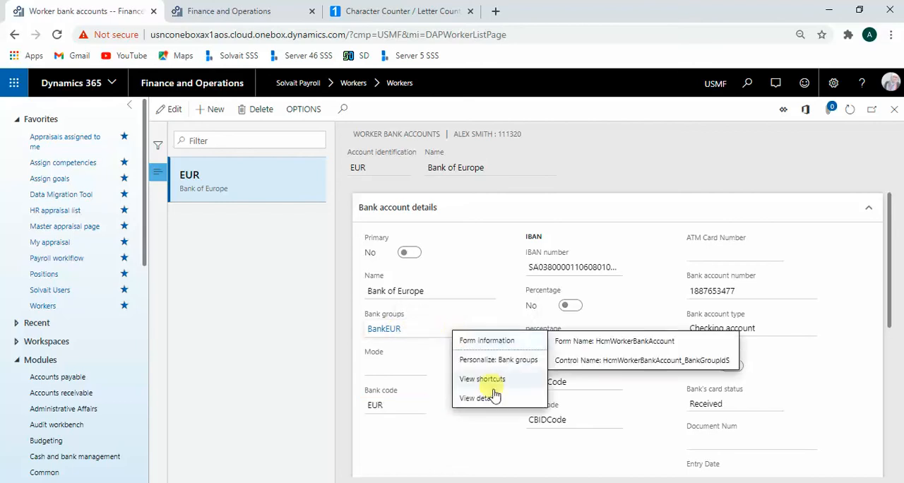
left_click(498, 398)
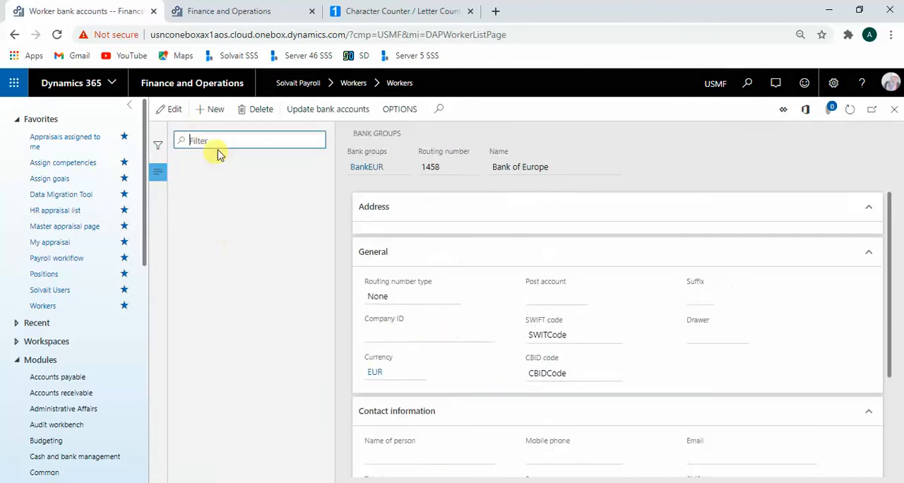
left_click(214, 115)
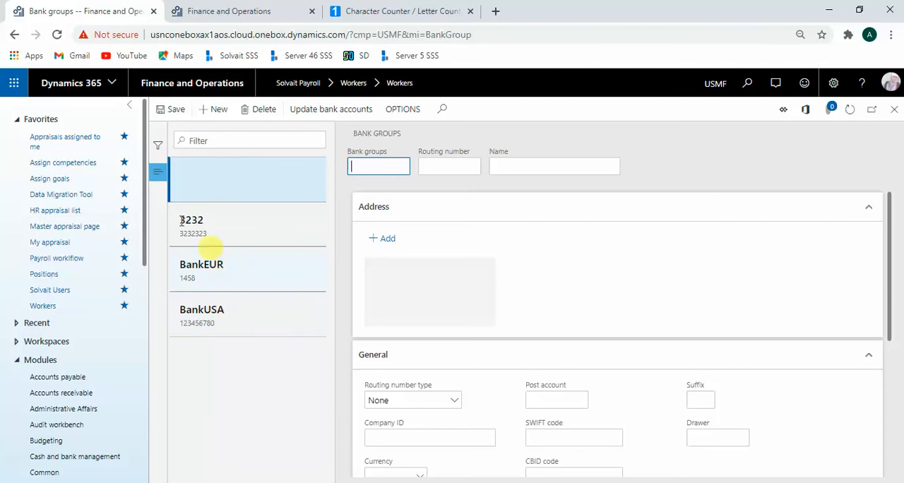
left_click(14, 33)
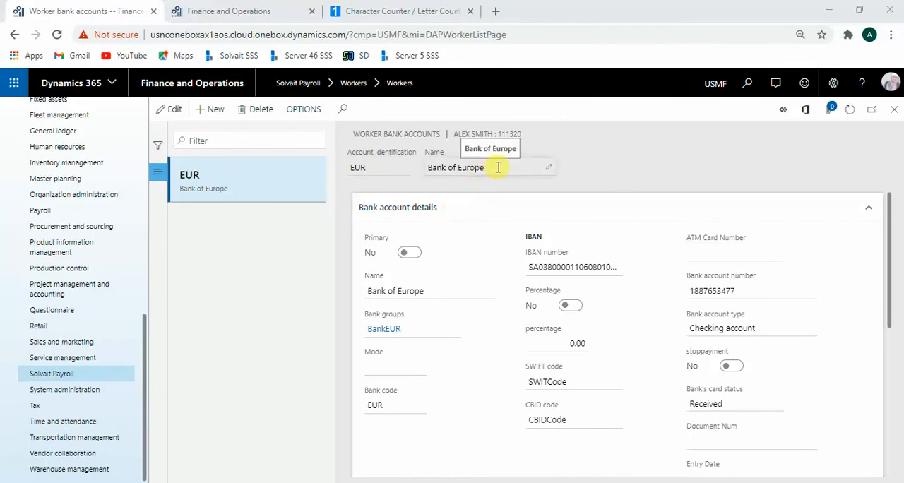
Step: Examine the account identification and the remaining sections of the worker's bank account record
left_click(385, 168)
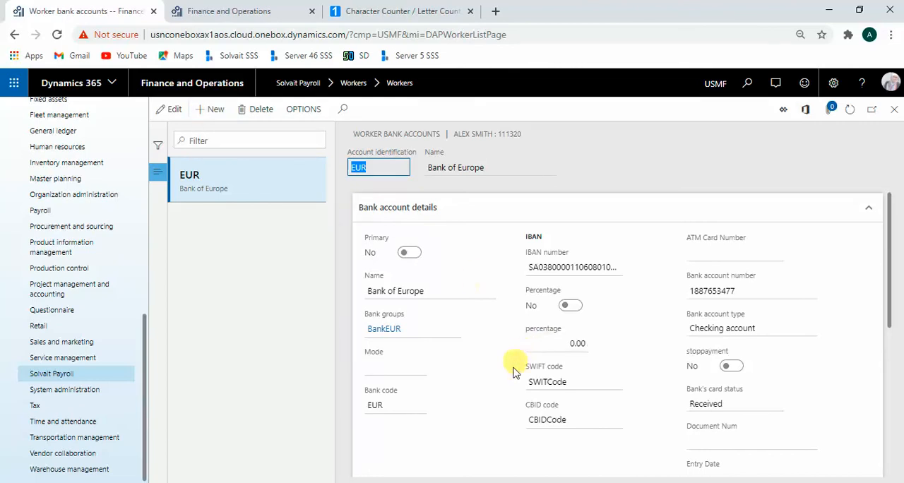
scroll(506, 385, "down", 4)
scroll(499, 392, "up", 4)
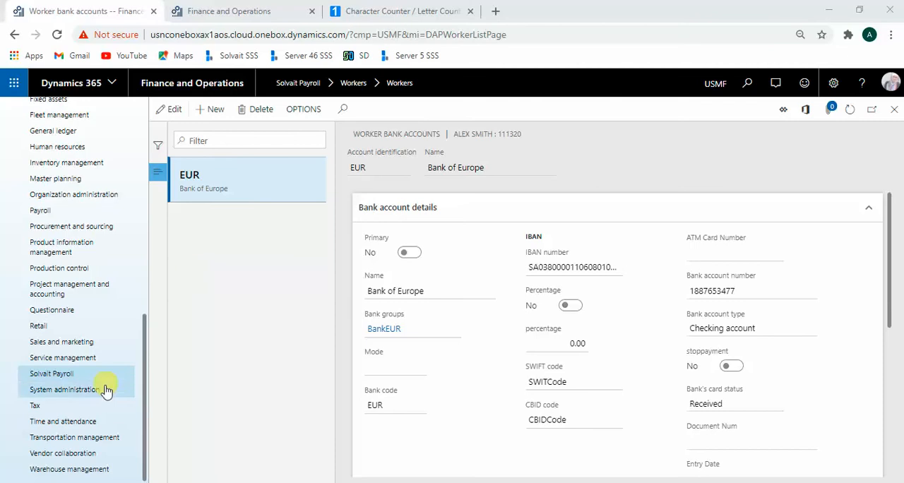
Step: Browse the Solvait Payroll module's setup pages and examine the country prefix of the bank account's IBAN number
left_click(44, 379)
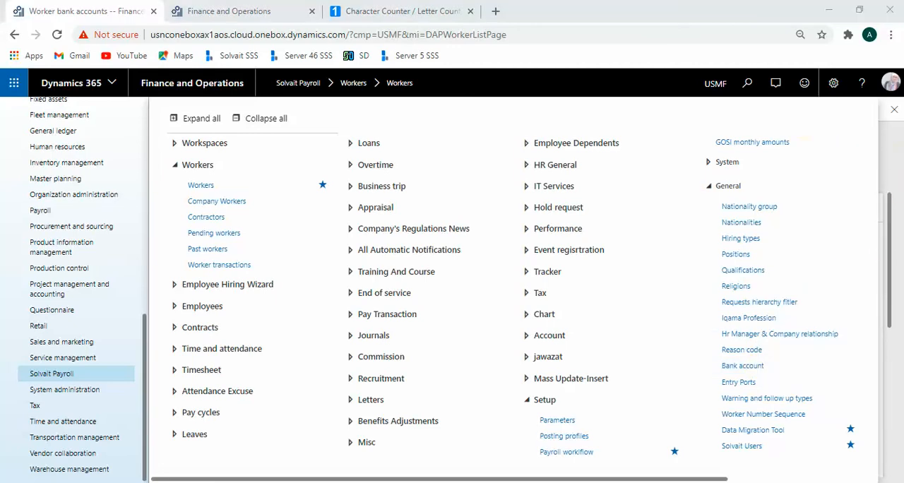
left_click(895, 149)
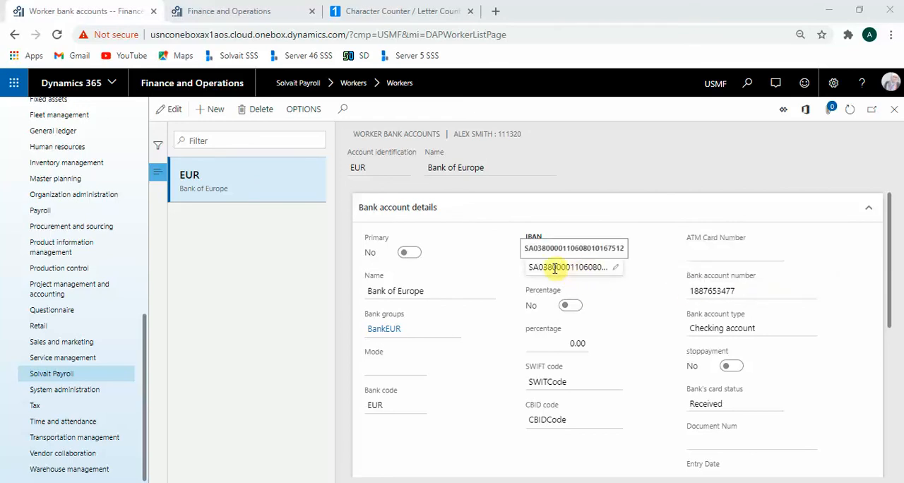
left_click_drag(539, 268, 529, 268)
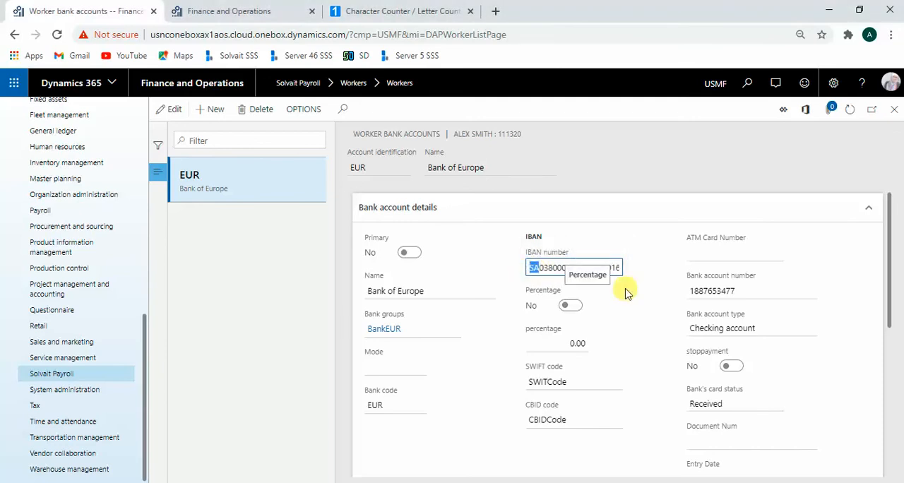
left_click(581, 267)
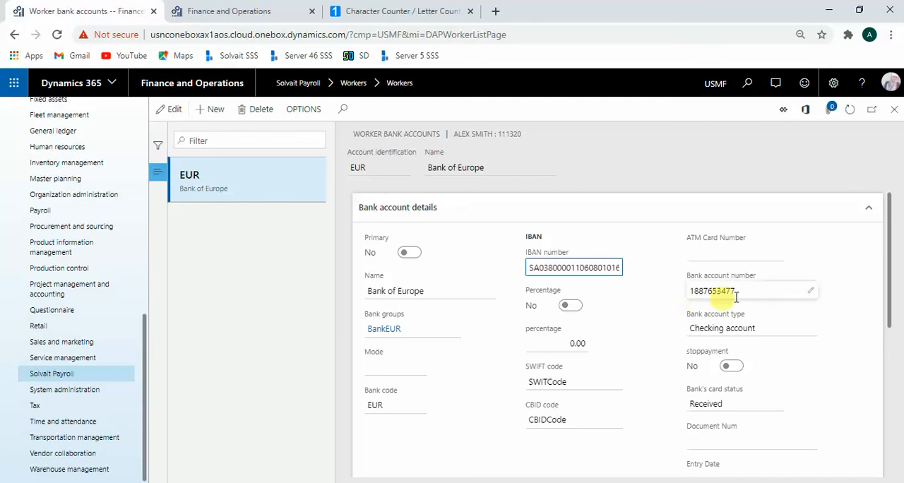
Step: Check the Employee profile topics in the PowerPoint slide show, return to Dynamics 365 and select the Lebanese worker in the workers list
key("alt+Tab")
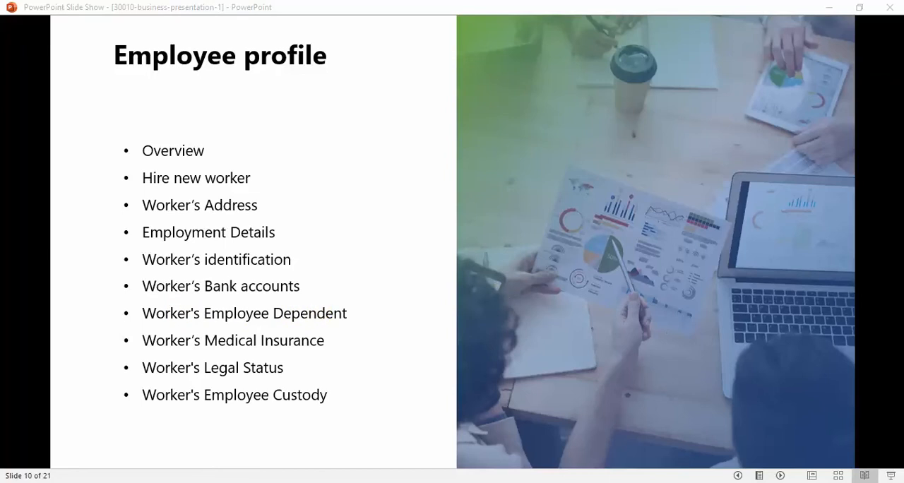
key("alt+Tab")
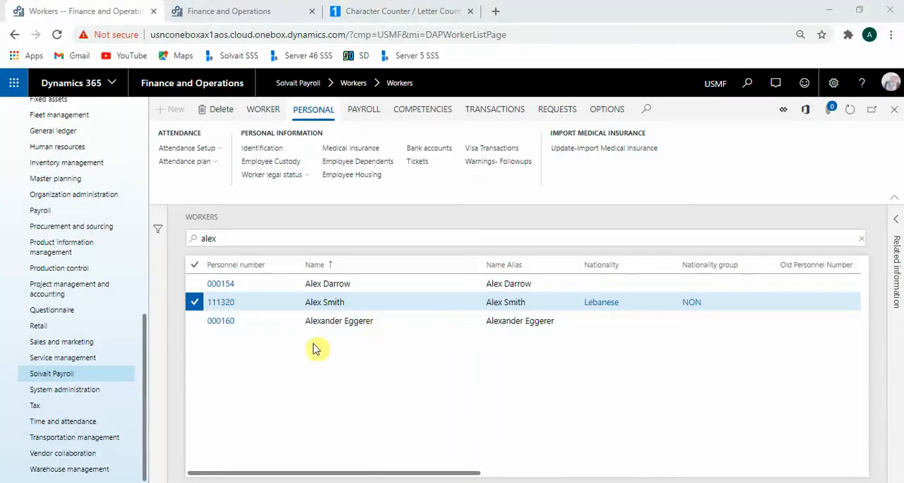
left_click(378, 302)
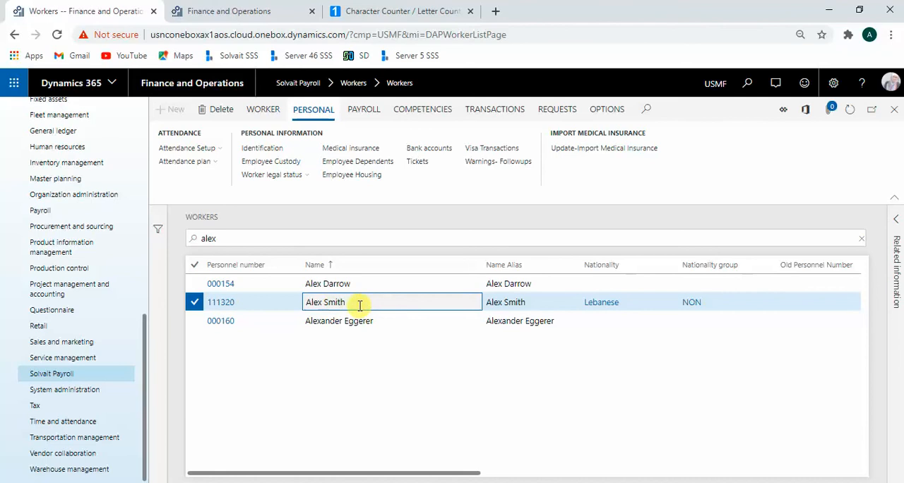
Step: Open the selected worker's employee dependents and examine the daughter's names, relationship, dependent ID and Iqama identification line
left_click(387, 163)
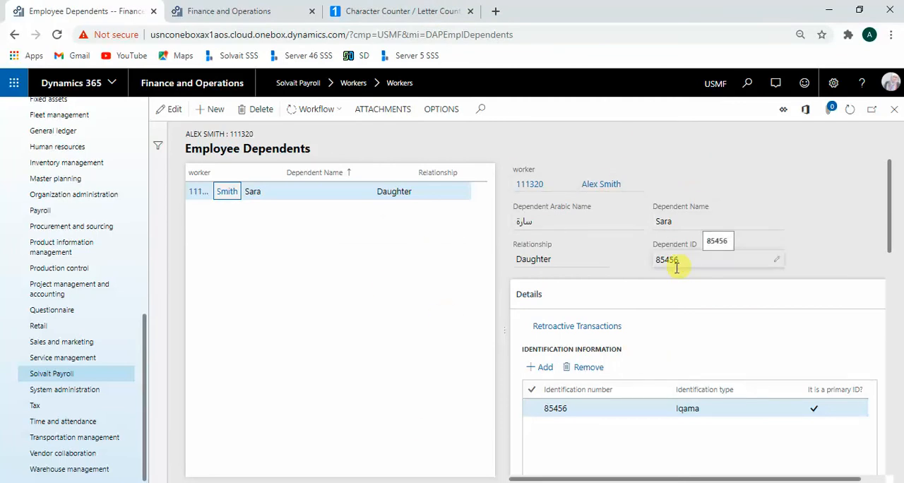
left_click(565, 222)
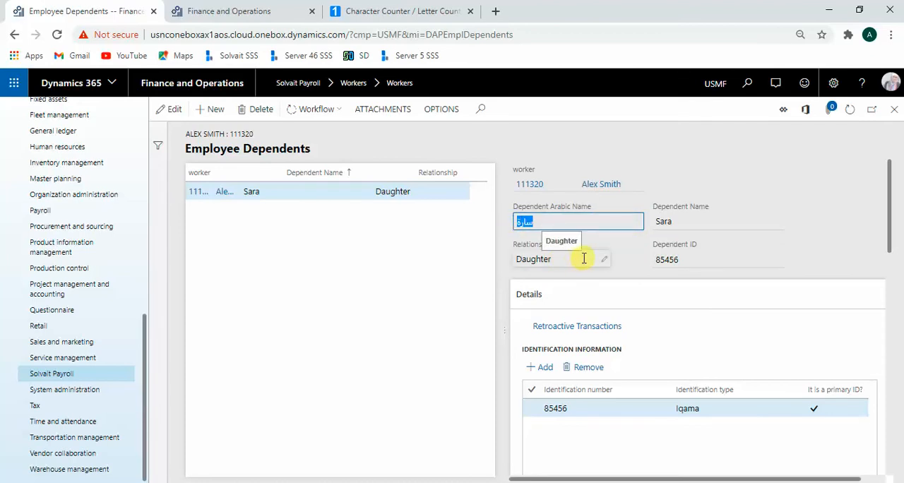
left_click(726, 221)
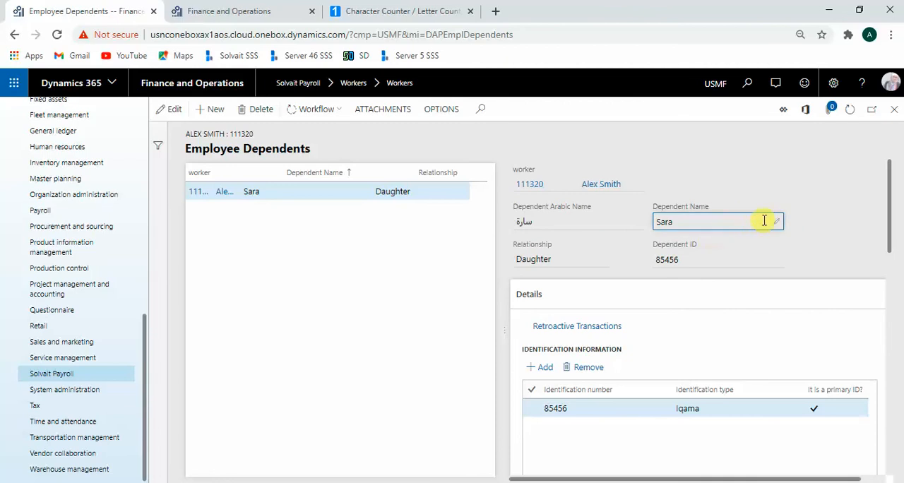
left_click(721, 259)
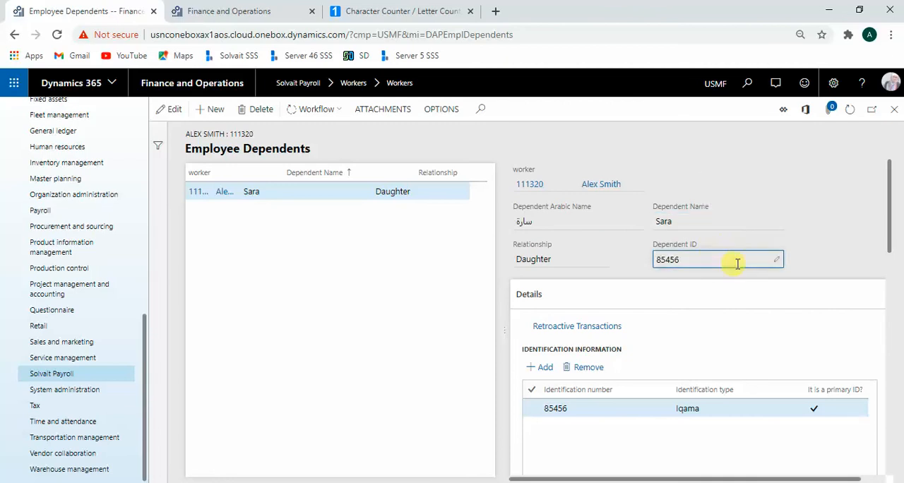
scroll(715, 380, "down", 3)
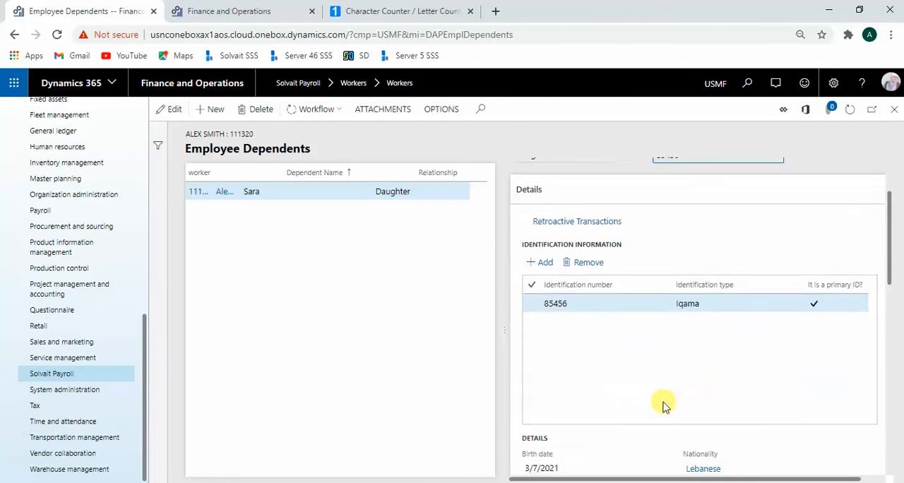
scroll(650, 393, "up", 3)
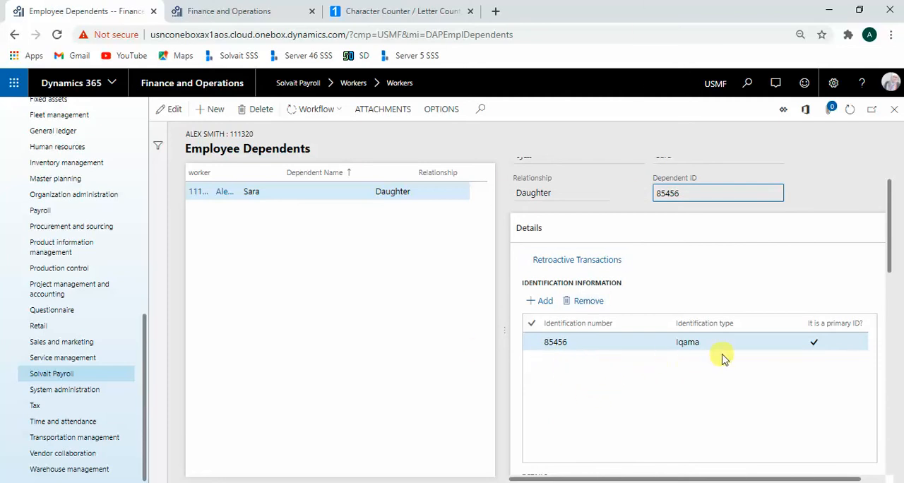
left_click(607, 343)
left_click(607, 343)
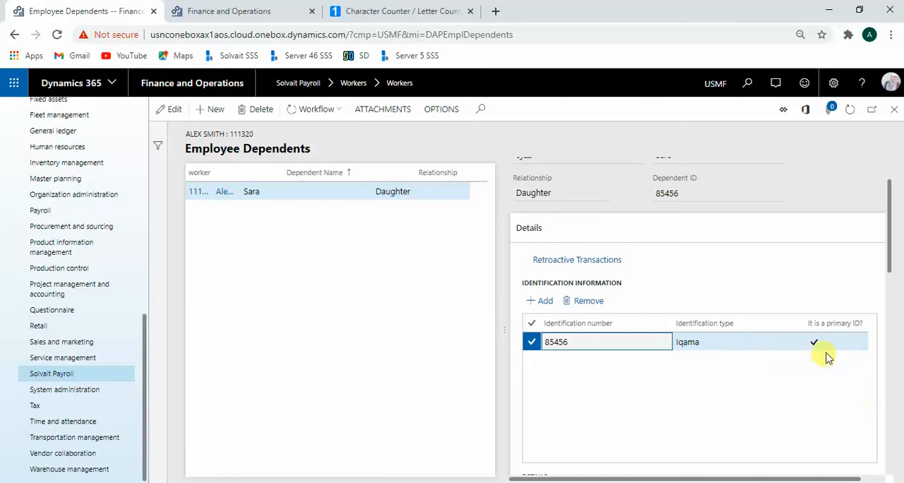
Step: Examine the daughter's Gregorian and Hijri birth dates, job, dependent location, working status, and allowance and ticket eligibility
scroll(842, 348, "down", 5)
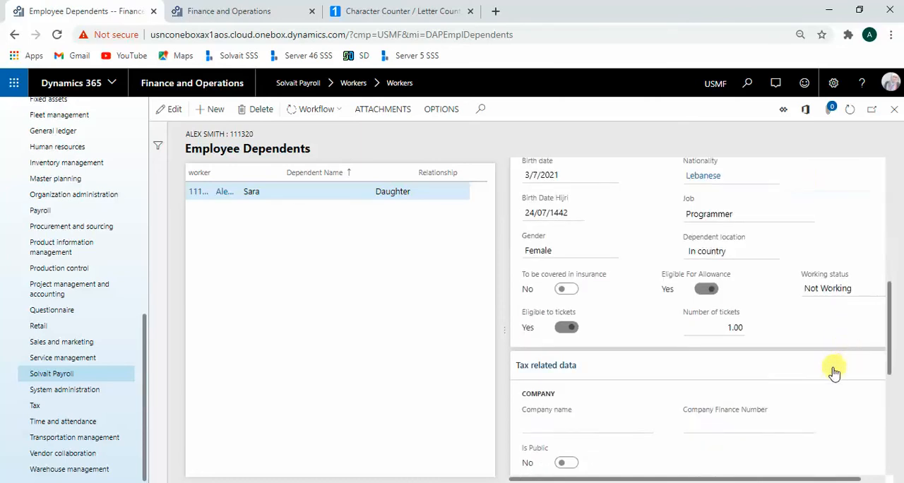
scroll(827, 369, "up", 2)
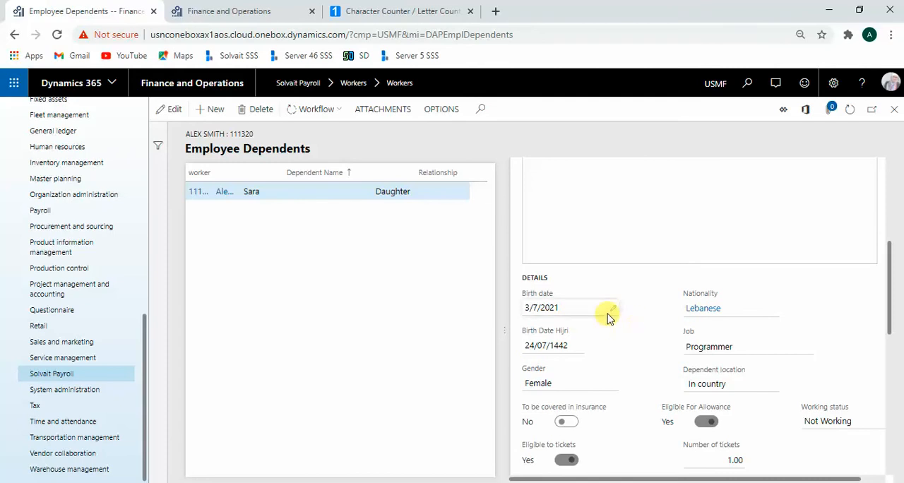
left_click_drag(590, 308, 523, 308)
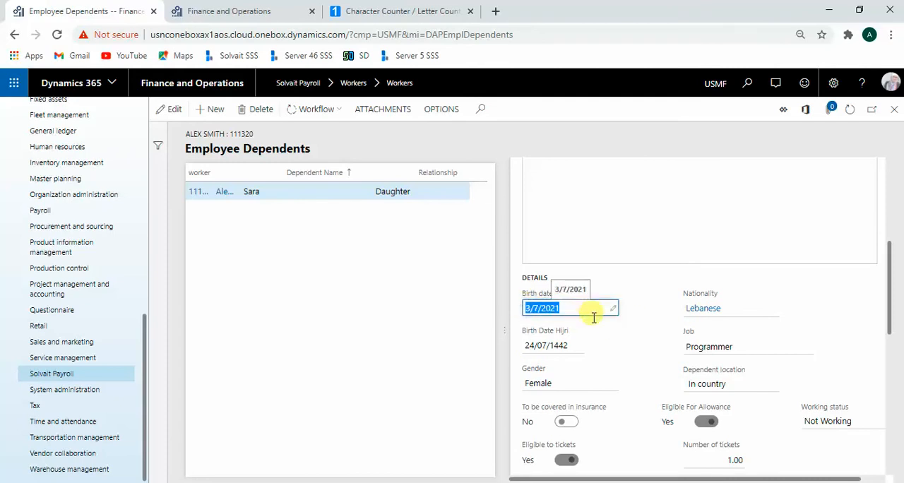
left_click_drag(574, 351, 521, 349)
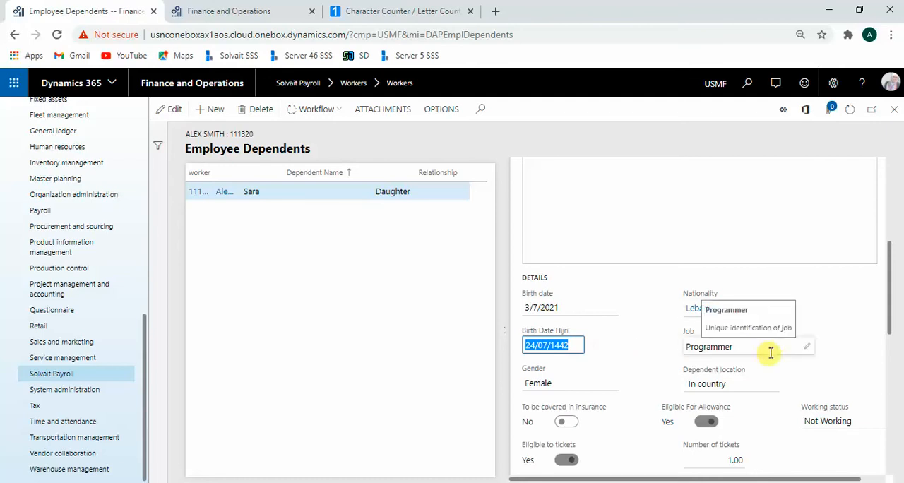
scroll(768, 359, "down", 1)
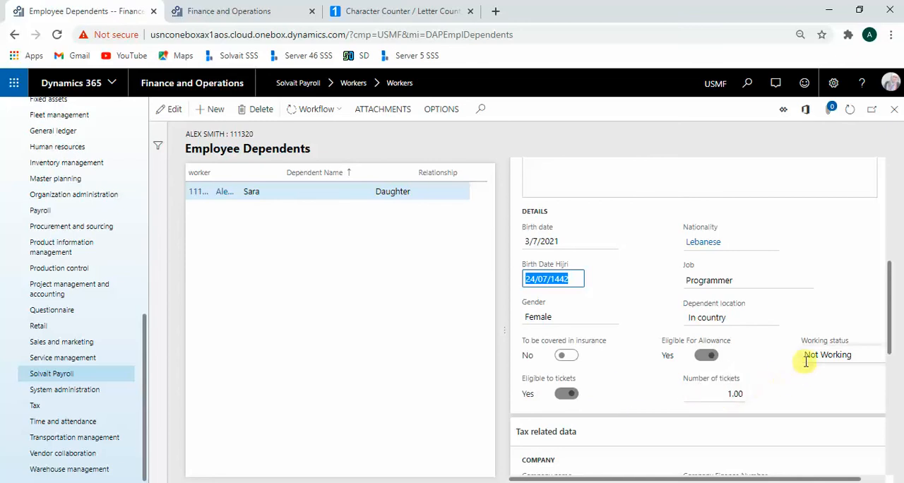
left_click(853, 355)
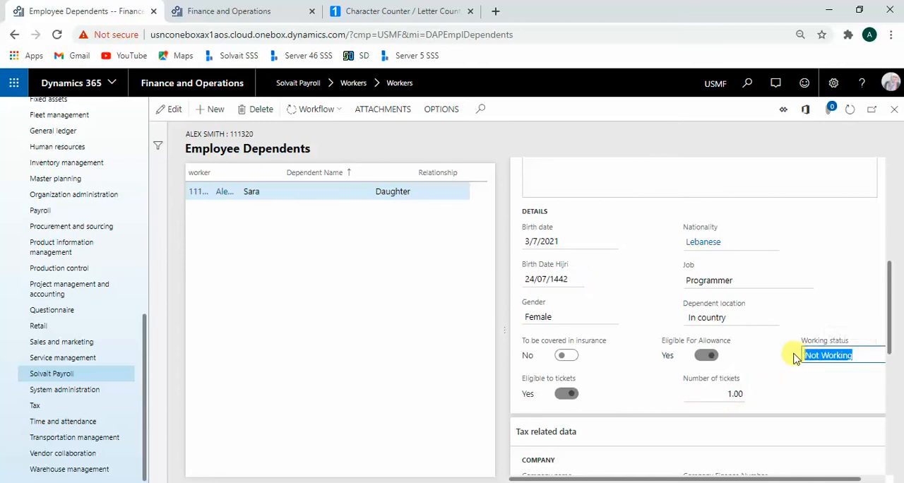
scroll(762, 319, "down", 1)
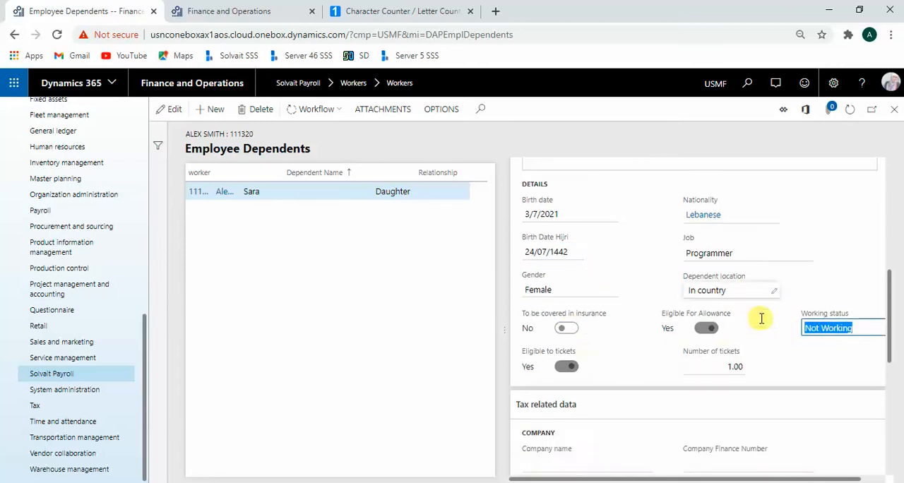
scroll(767, 378, "down", 2)
scroll(769, 389, "up", 7)
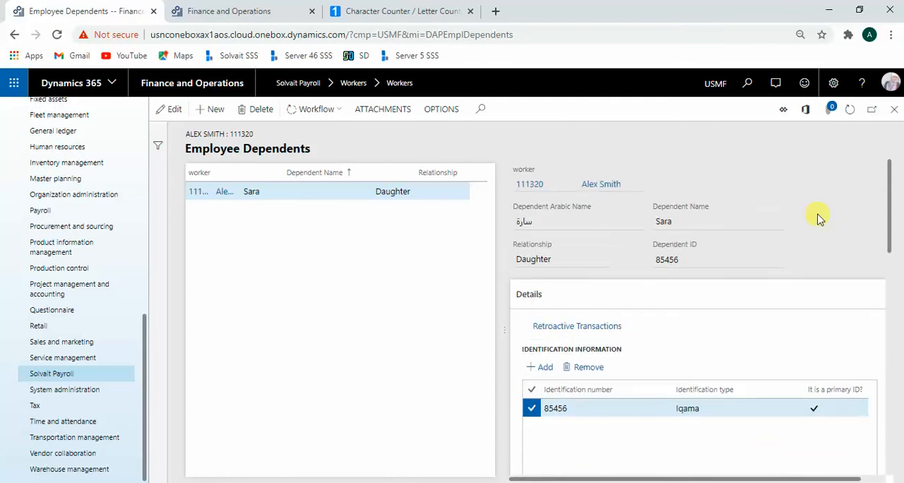
Step: Create a new dependent record with the relationship Wife and review its Arabic name, dependent name and ID fields
left_click(210, 113)
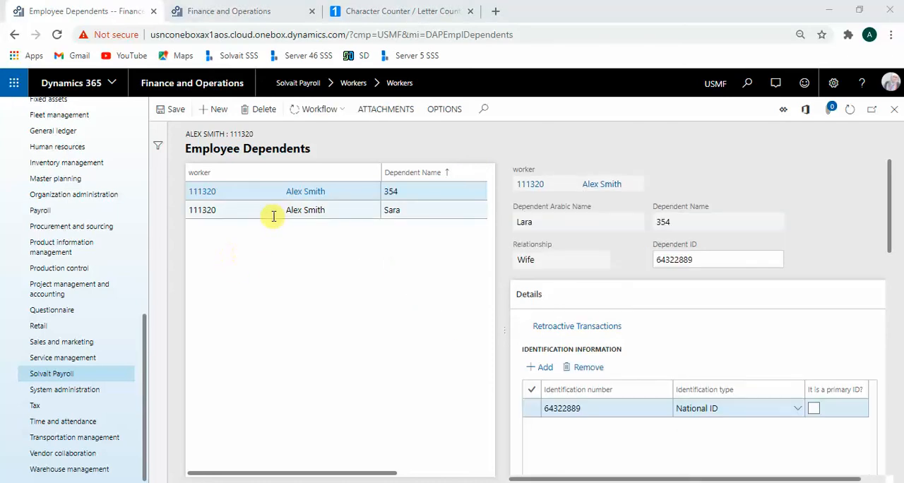
left_click(589, 221)
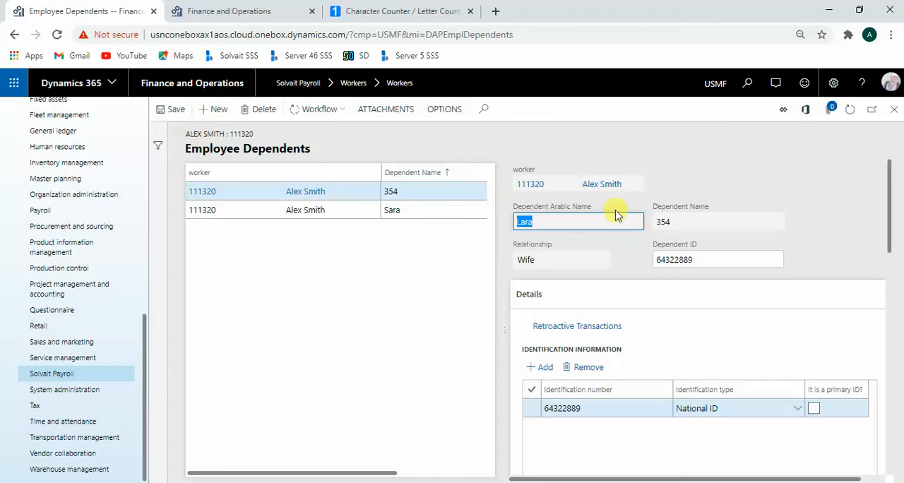
left_click(756, 262)
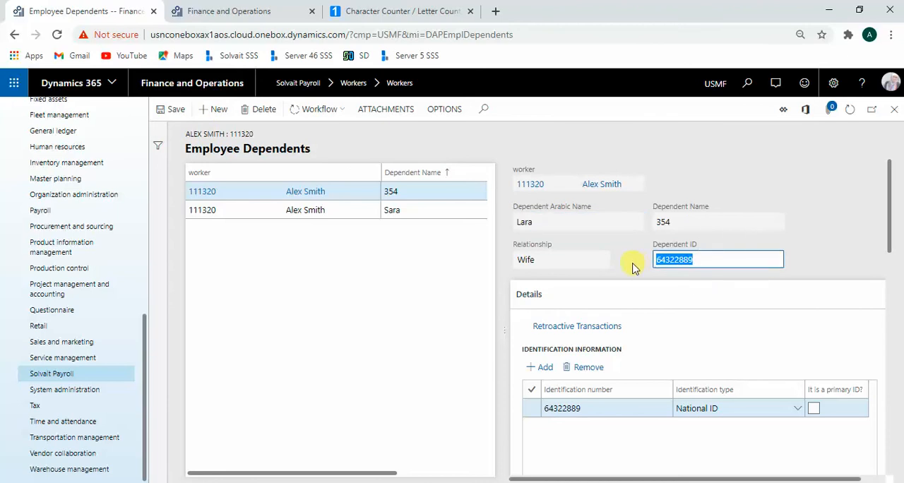
left_click(690, 223)
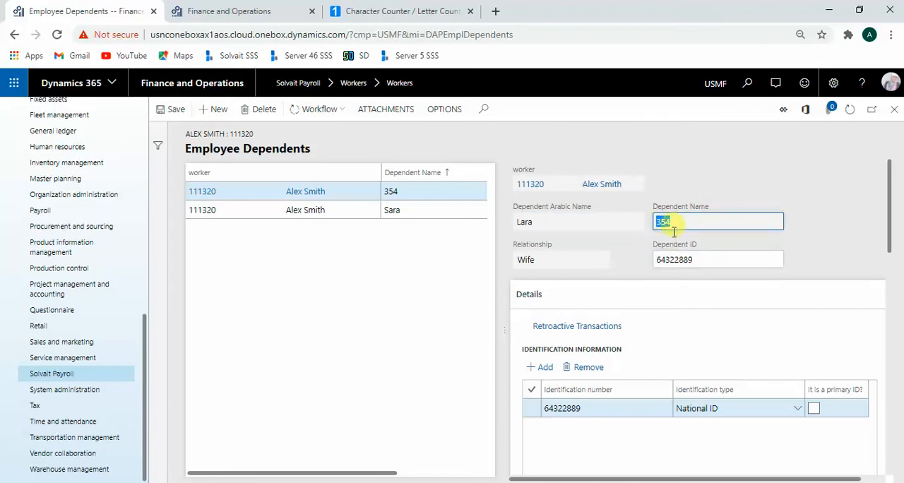
left_click(541, 221)
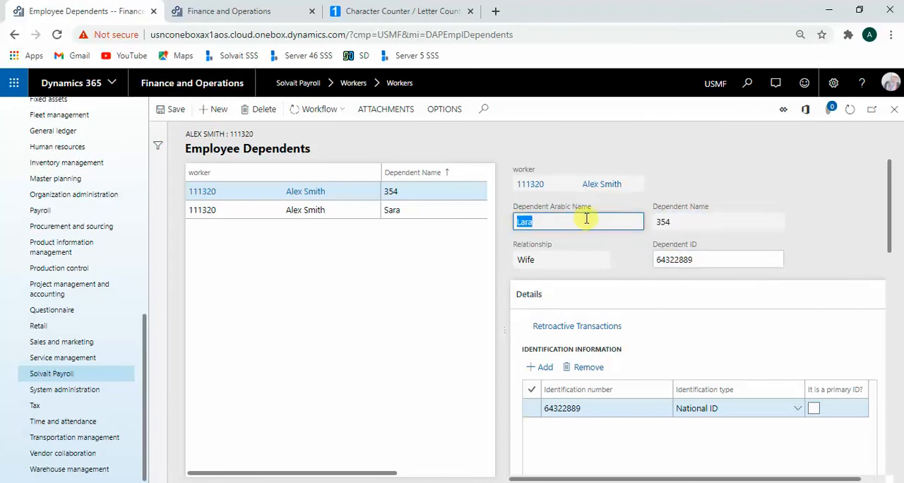
Step: Examine the new dependent's identification line and personal details, including nationality, insurance coverage, ticket eligibility and working status
scroll(674, 240, "down", 5)
scroll(713, 226, "up", 4)
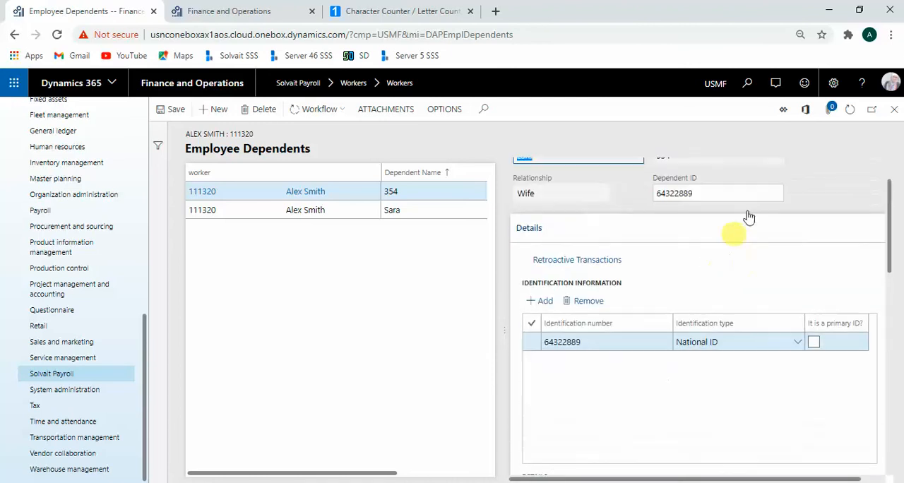
scroll(845, 270, "down", 3)
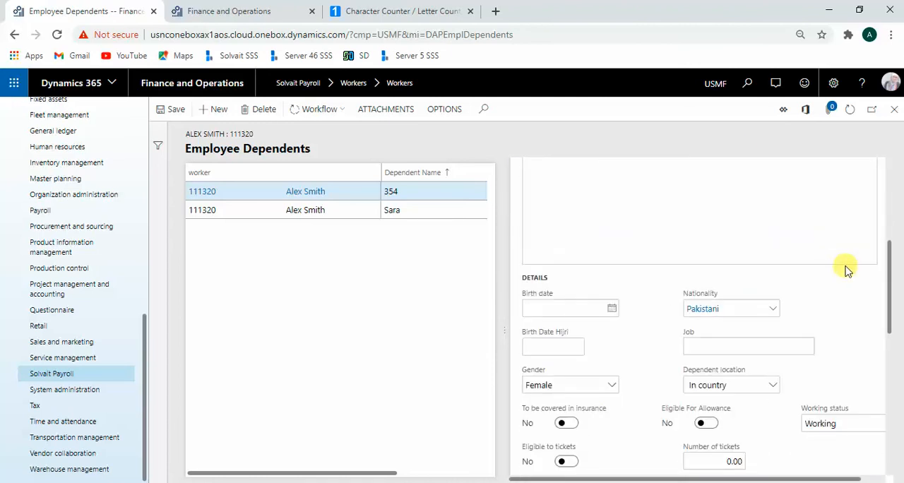
scroll(848, 270, "down", 4)
scroll(861, 290, "up", 4)
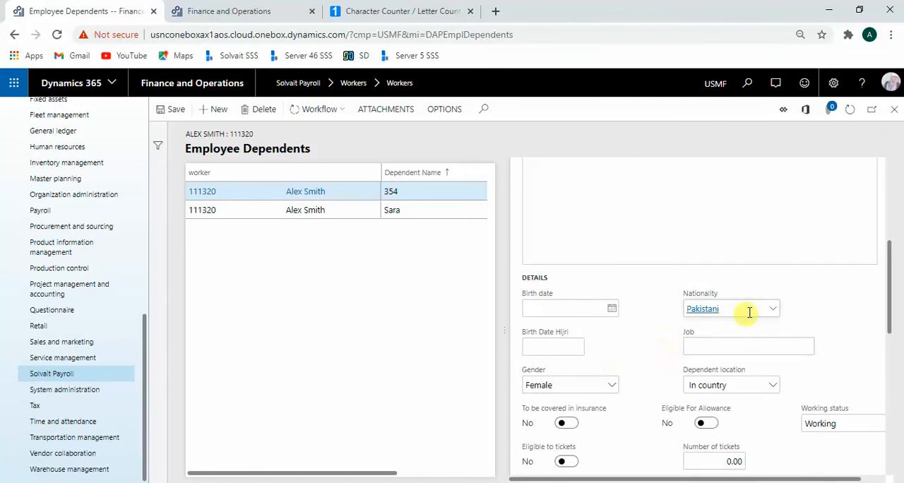
scroll(806, 349, "down", 1)
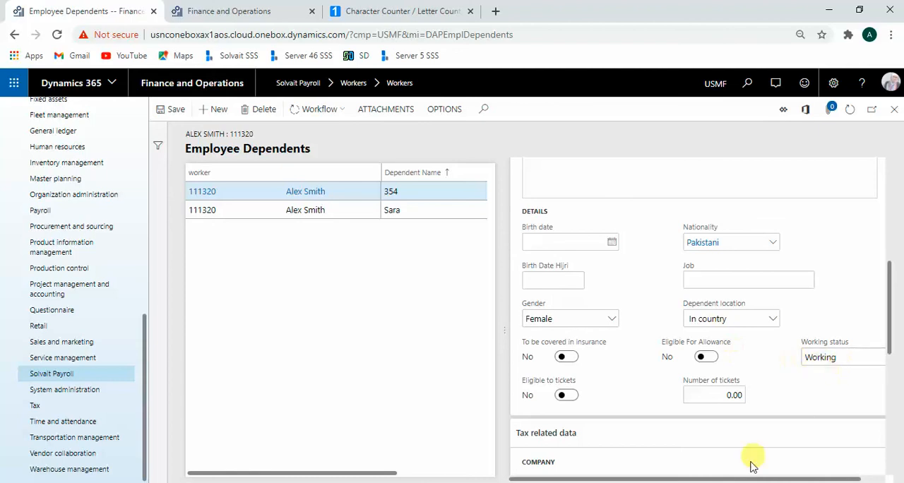
left_click_drag(756, 477, 840, 466)
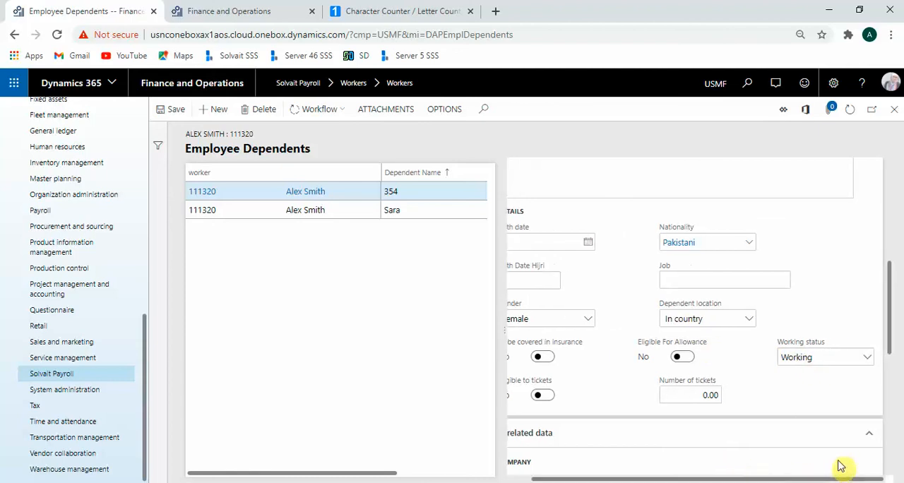
left_click(822, 354)
Step: Examine the new dependent's tax related data, covering the company, general and finance fields and the child tax exemption
scroll(756, 318, "down", 4)
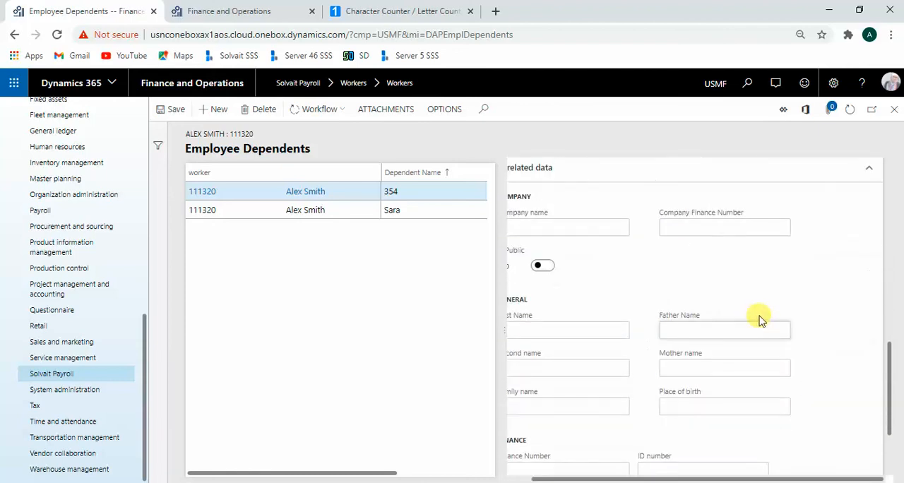
scroll(707, 395, "up", 1)
left_click_drag(645, 477, 624, 474)
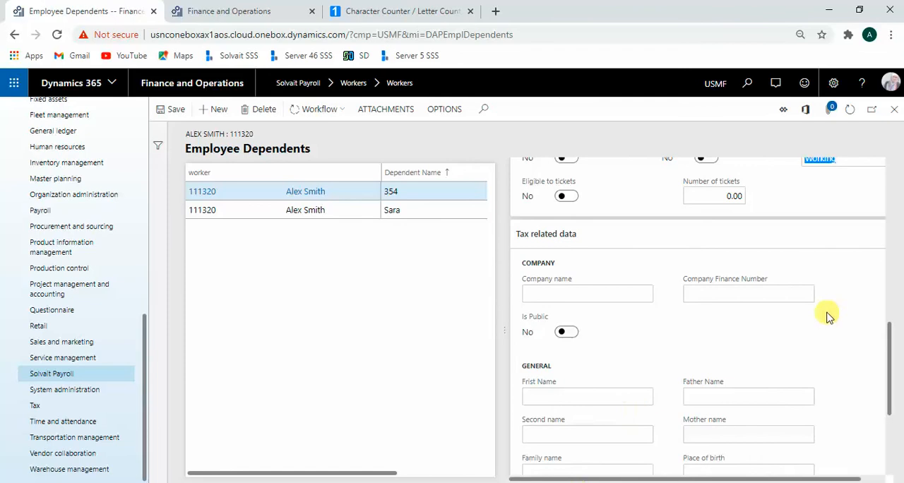
scroll(829, 320, "down", 2)
scroll(827, 317, "up", 1)
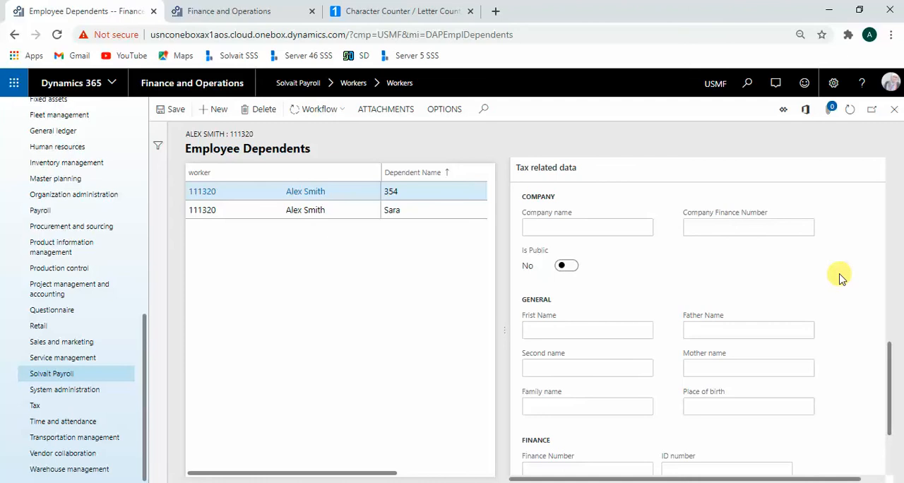
scroll(840, 279, "down", 2)
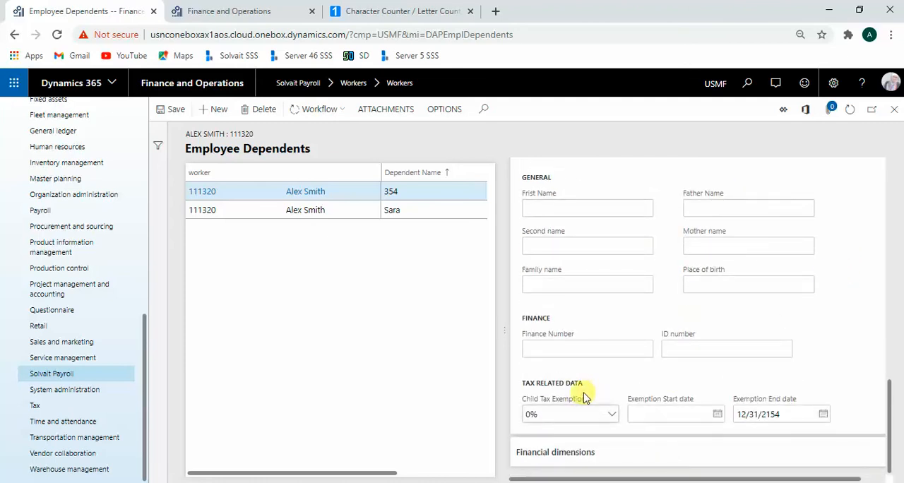
left_click_drag(585, 399, 525, 399)
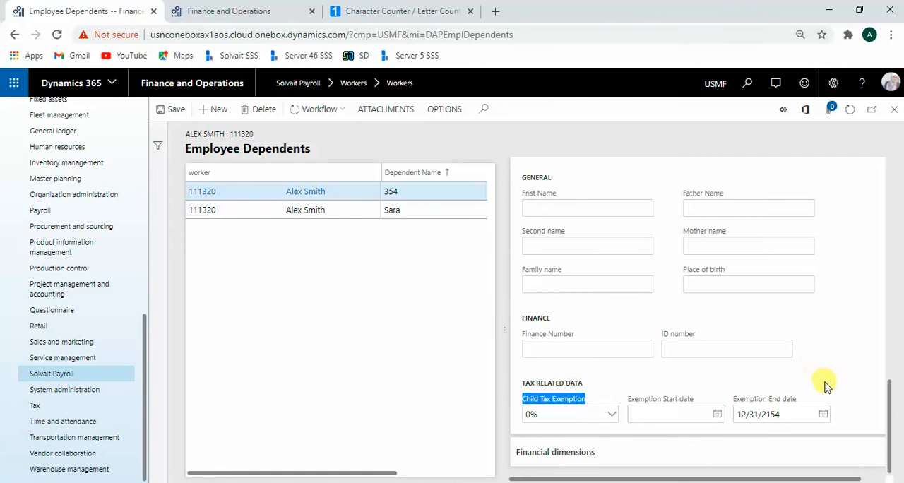
scroll(826, 385, "up", 10)
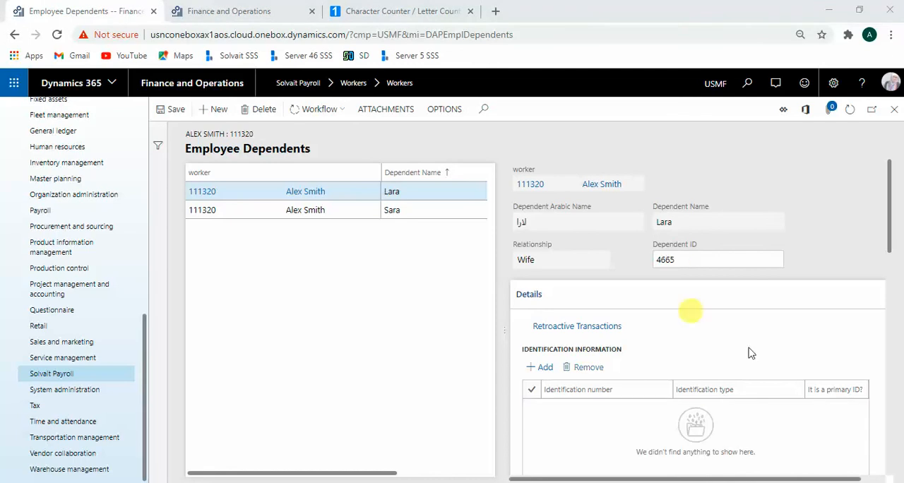
Step: Check the Arabic name and dependent name entered for the worker's wife
left_click(519, 220)
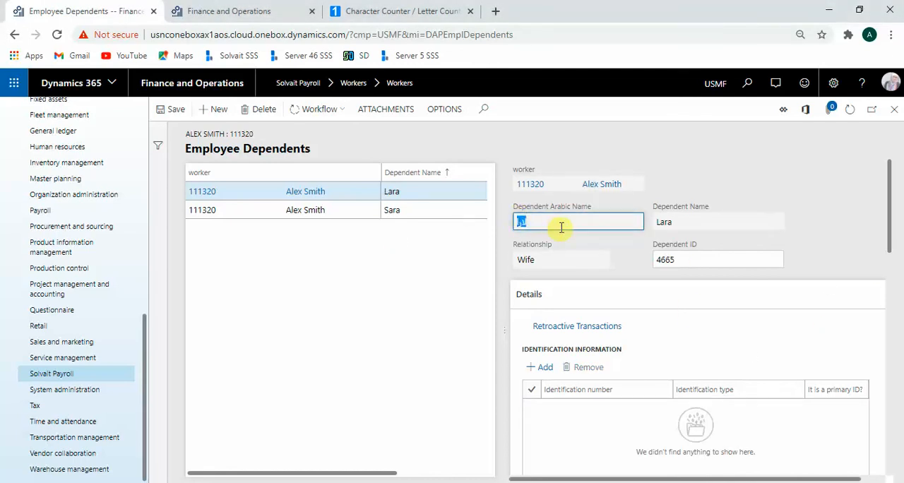
left_click(727, 222)
left_click_drag(726, 222, 655, 222)
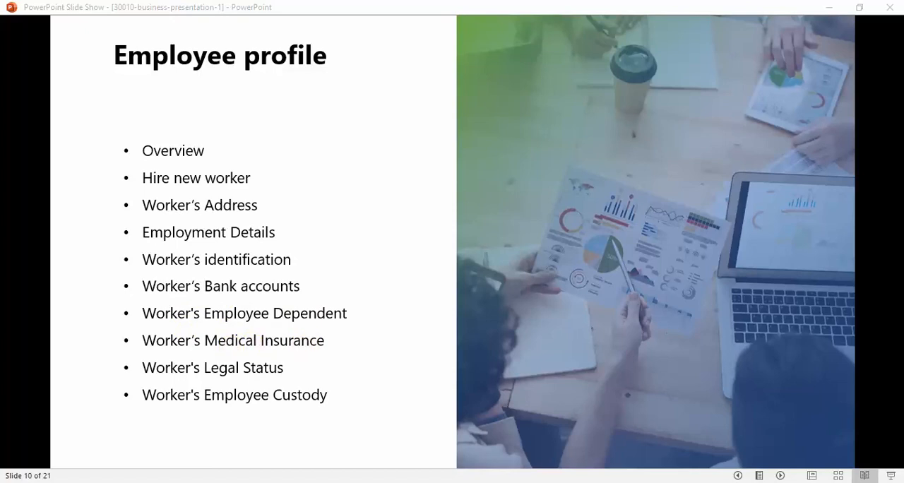
Step: Return from the PowerPoint slide show to Dynamics 365 and open the selected worker's medical insurance record
key("alt+Tab")
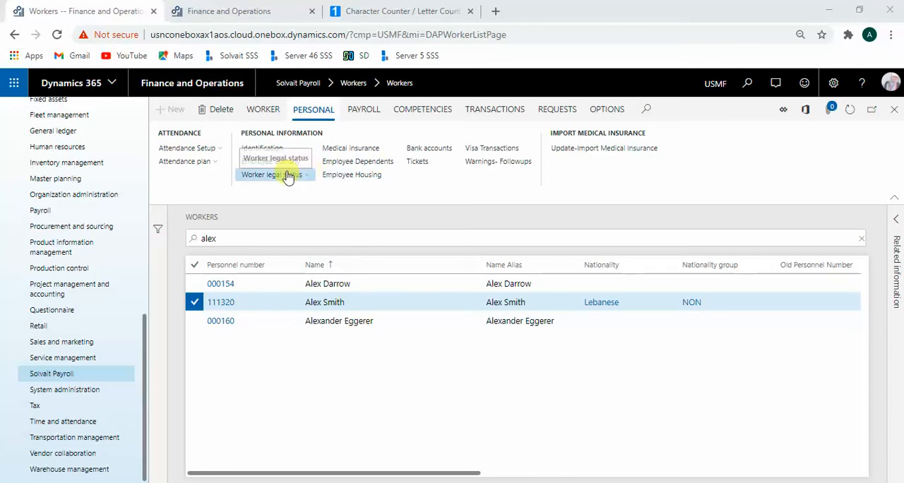
left_click(373, 149)
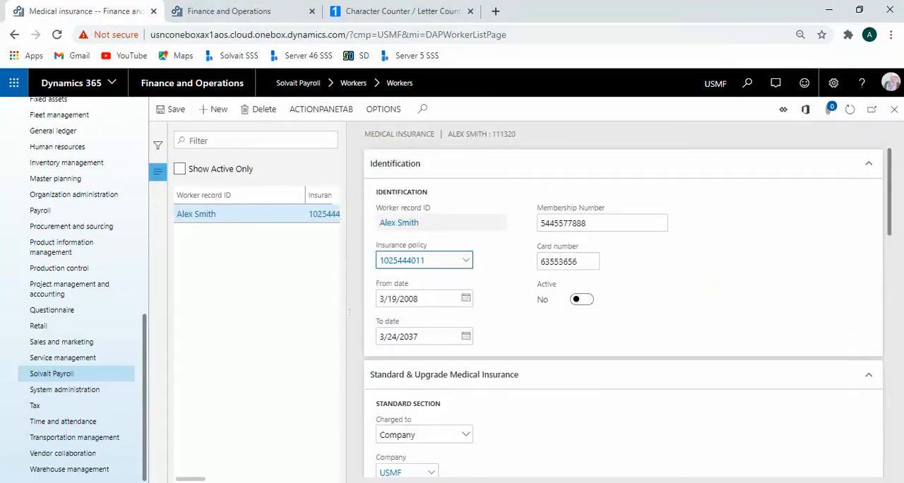
Step: Skim the worker's medical insurance details and open the record of the insurance policy assigned to the worker
scroll(689, 253, "down", 3)
scroll(689, 253, "down", 3)
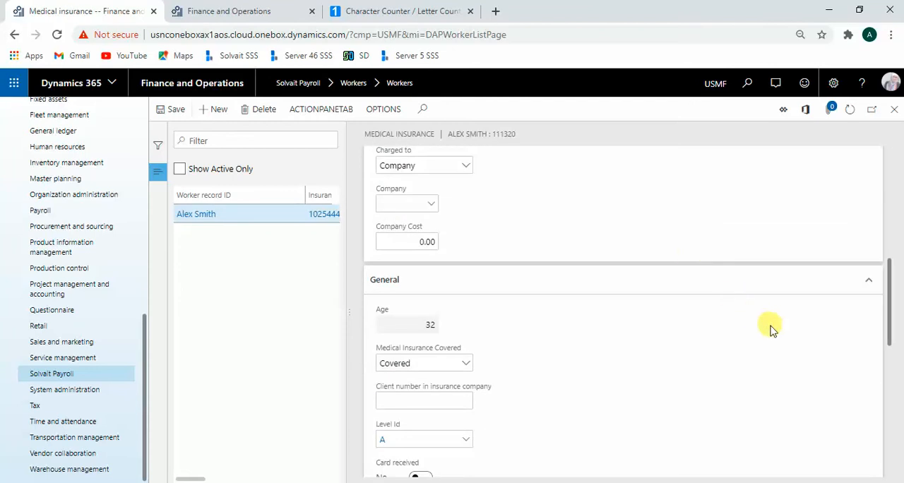
scroll(735, 330, "up", 6)
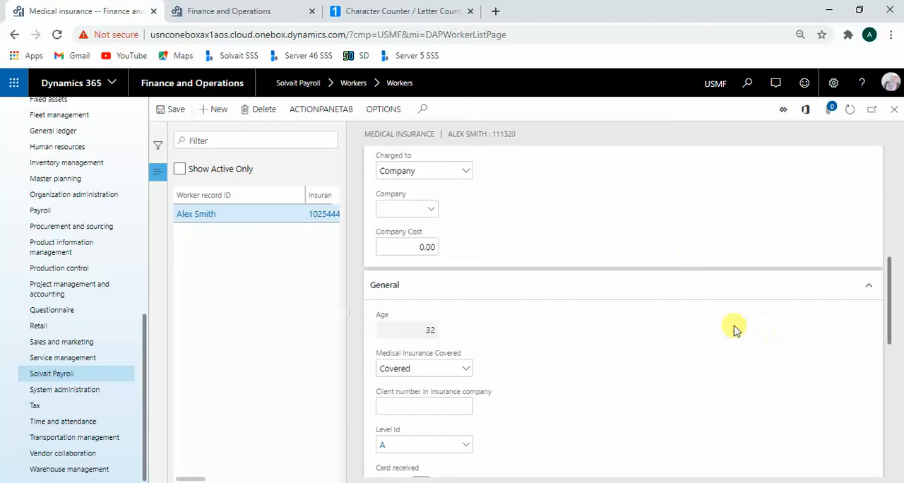
double_click(458, 258)
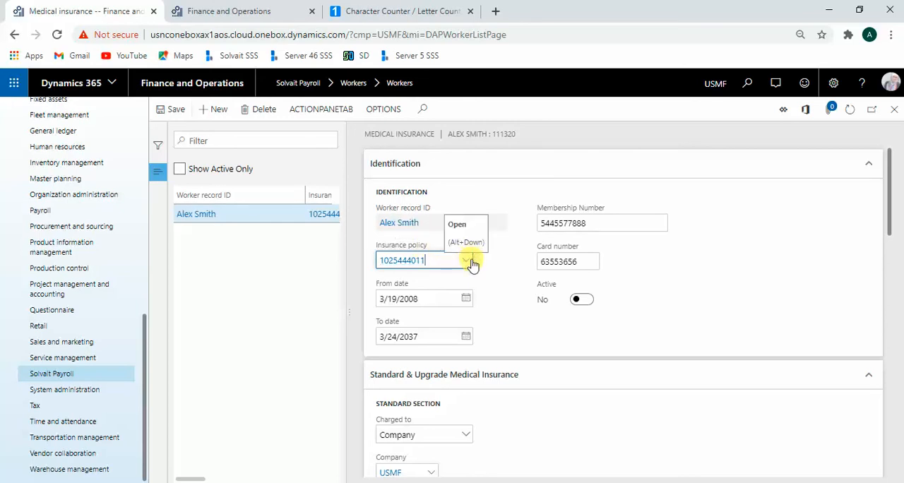
right_click(472, 264)
left_click(497, 316)
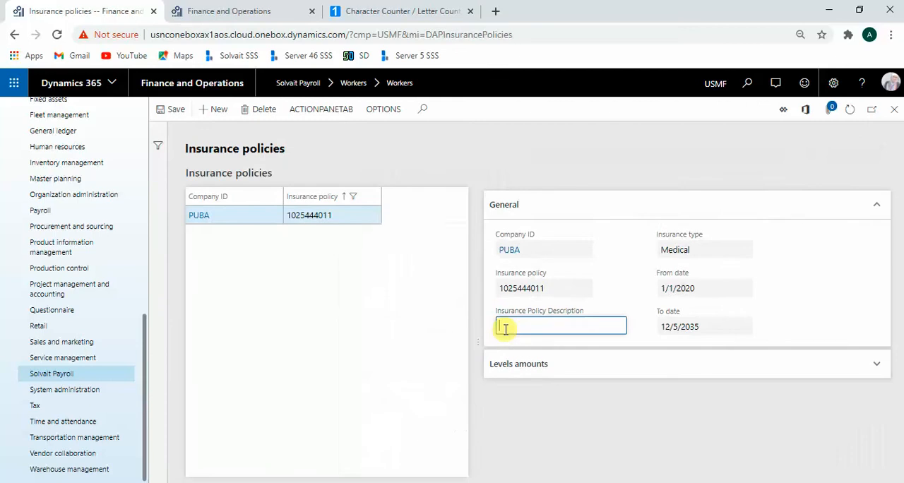
Step: Start a new insurance policy record, discard it and return to the worker's medical insurance record
left_click(215, 110)
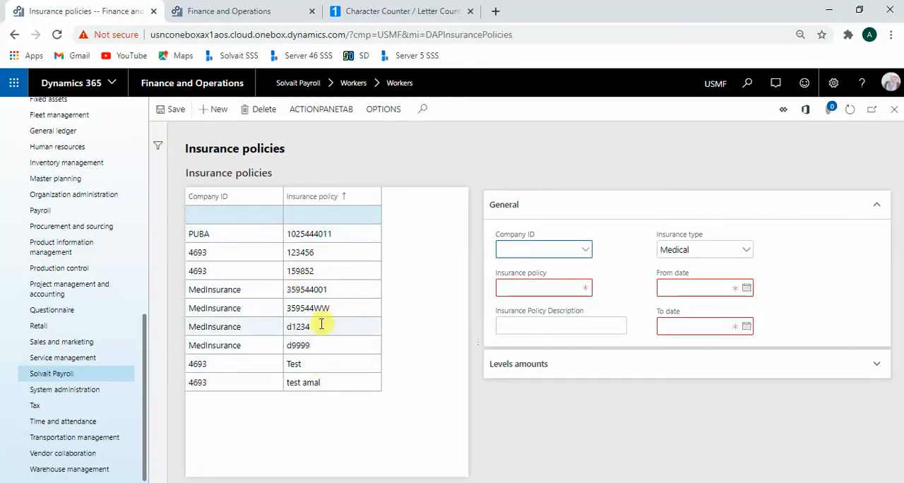
left_click(258, 112)
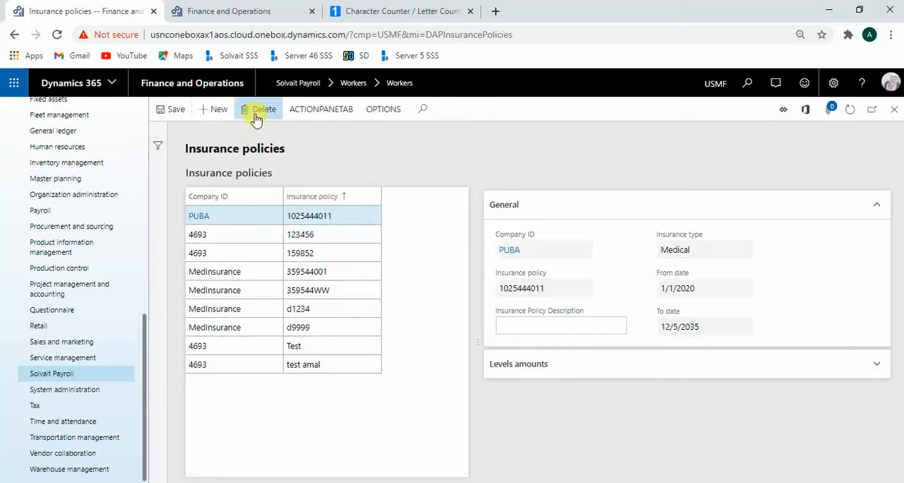
left_click(14, 35)
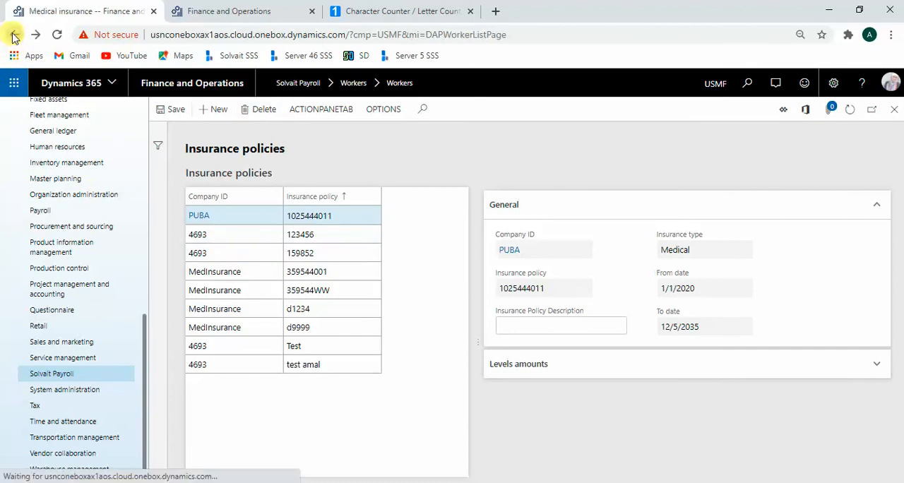
Step: Review the insurance policies available for selection on the worker's medical insurance record, including their company and insurance type
left_click(440, 260)
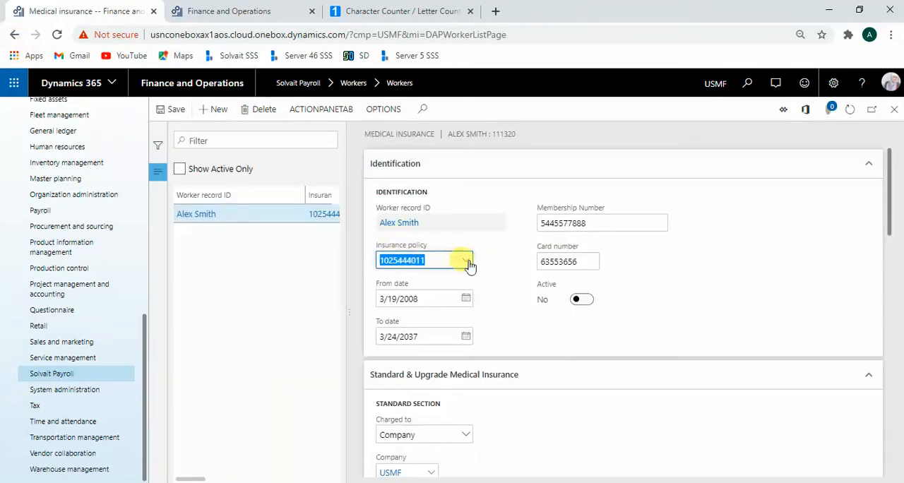
left_click(470, 263)
left_click(482, 297)
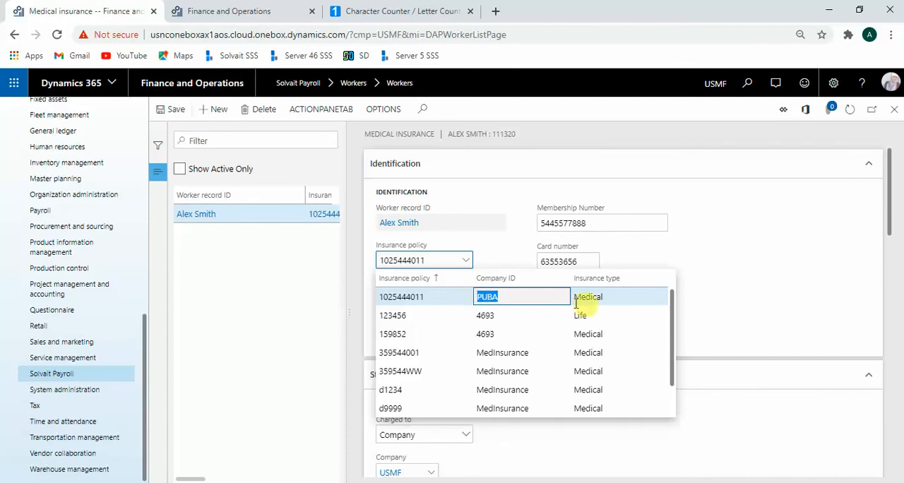
left_click(504, 243)
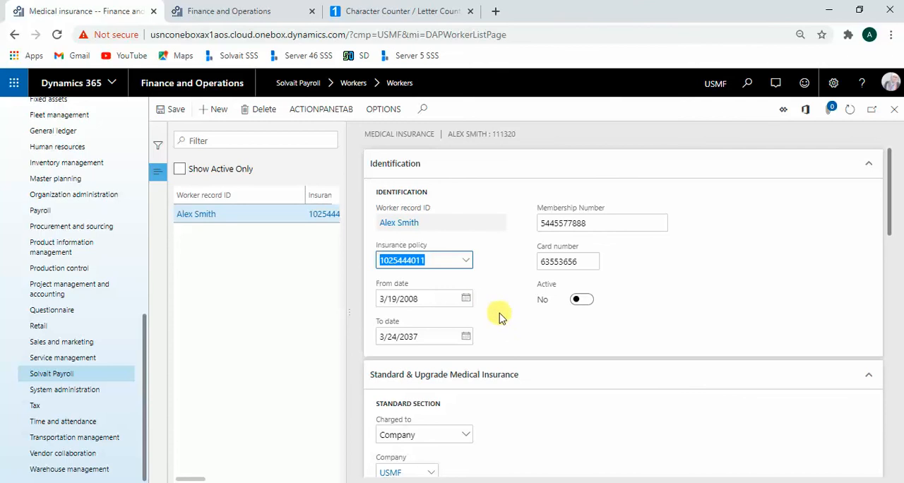
Step: Check the insurance card and membership number fields, and set the worker's medical insurance to active
left_click(588, 261)
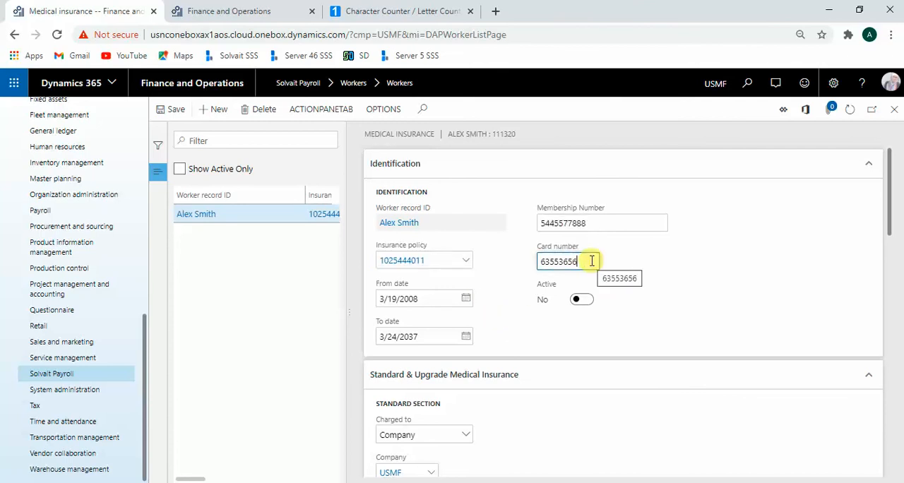
left_click_drag(611, 223, 534, 227)
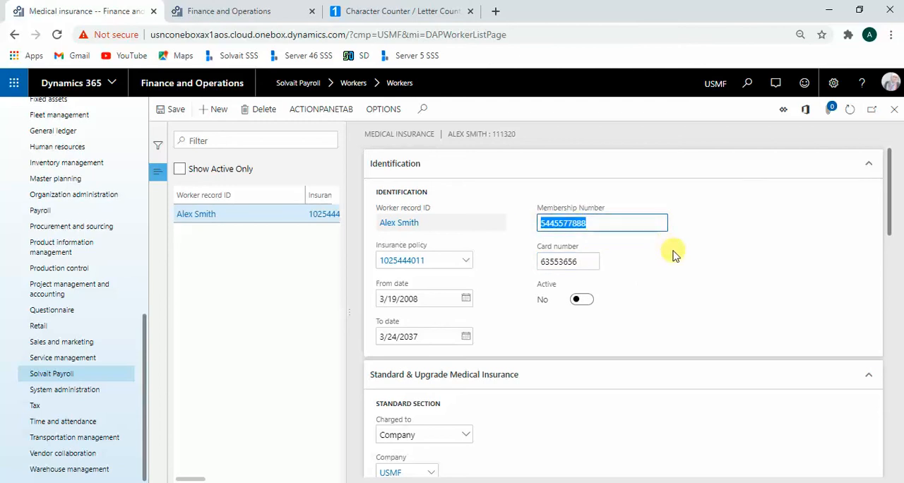
left_click(586, 300)
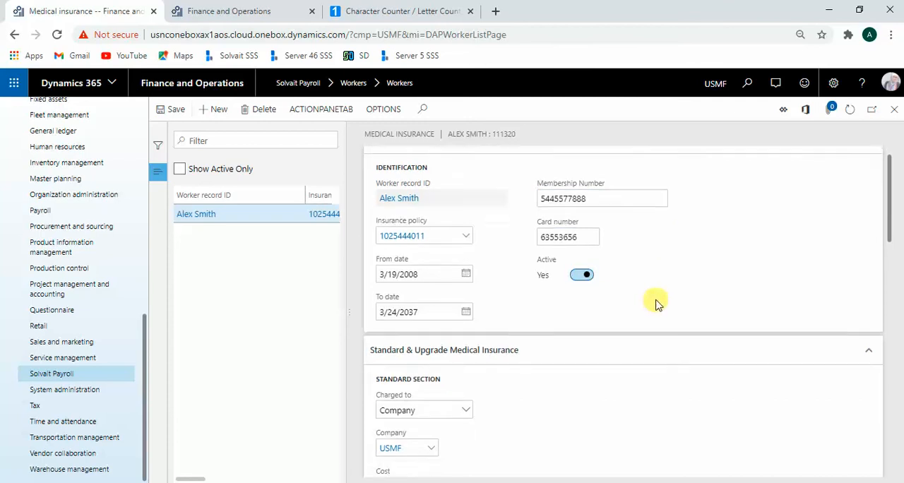
Step: Examine the Standard and Upgrade sections of the medical insurance, including who the standard insurance is charged to
scroll(656, 304, "down", 2)
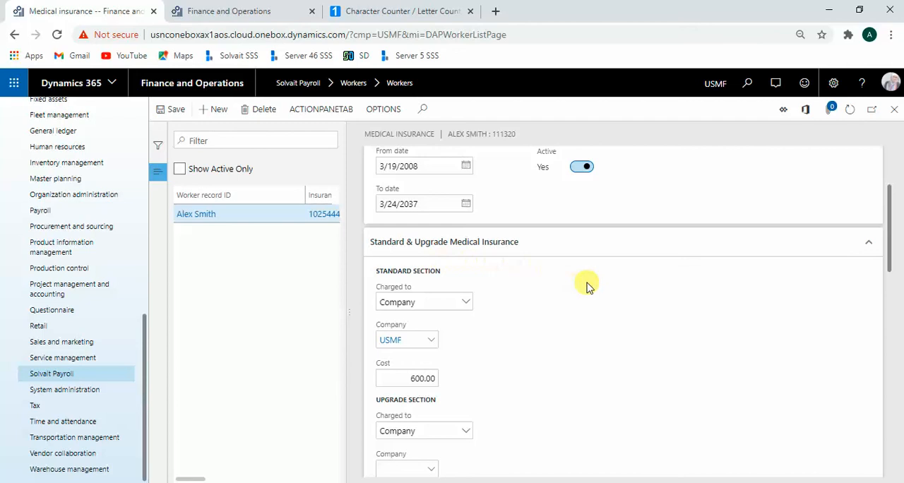
scroll(594, 289, "down", 2)
scroll(595, 294, "up", 1)
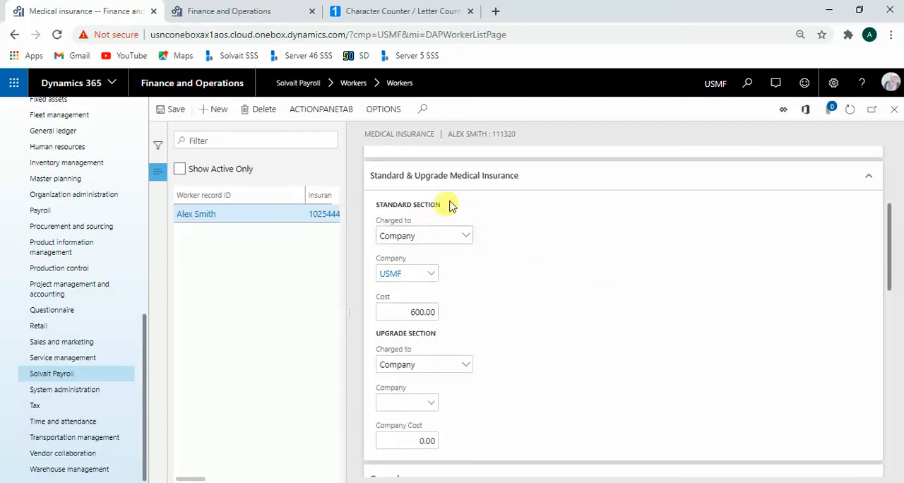
left_click_drag(447, 204, 371, 204)
left_click_drag(438, 333, 369, 331)
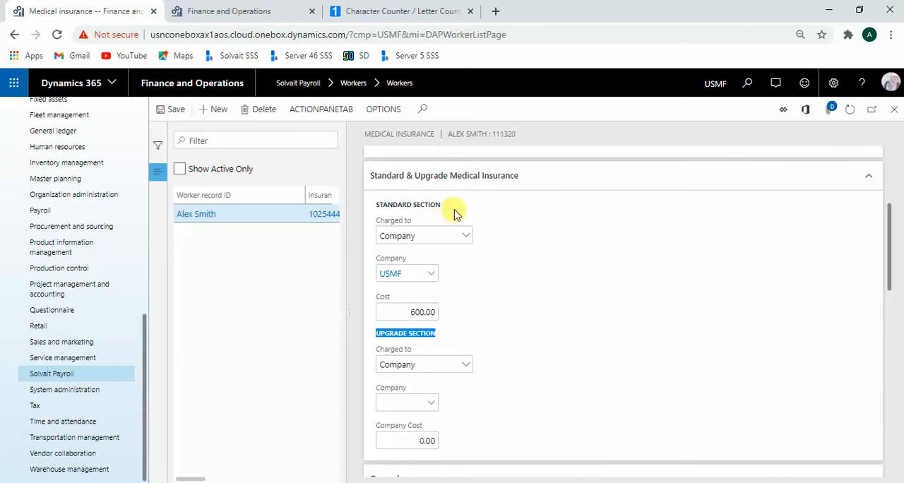
left_click(433, 236)
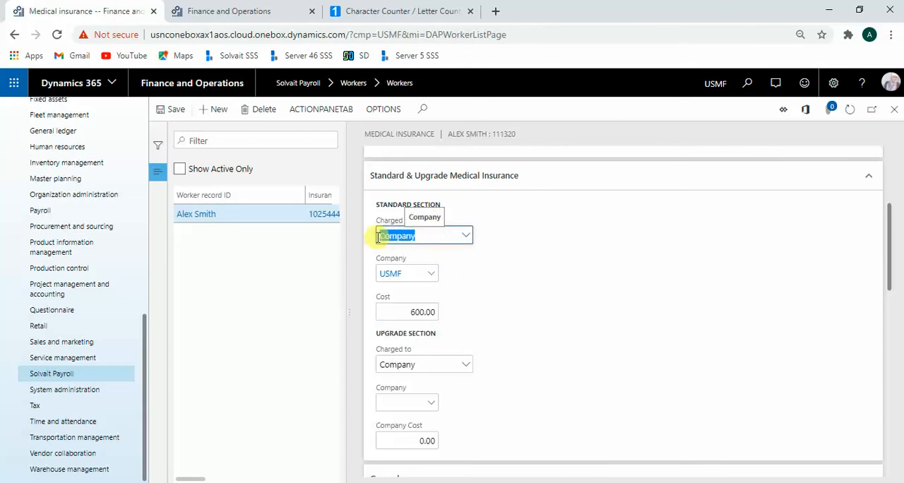
left_click(534, 287)
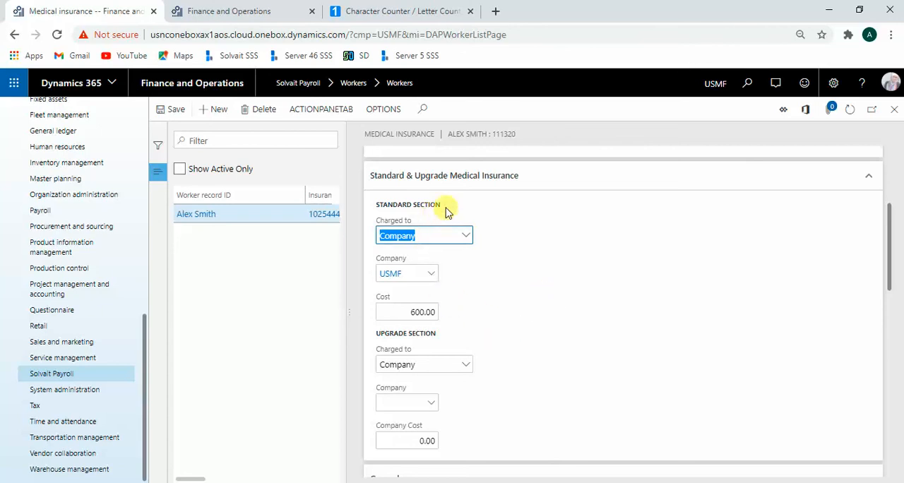
Step: Compare the standard insurance with the upgrade insurance, and check the standard section's cost
left_click_drag(444, 207, 378, 206)
left_click(432, 326)
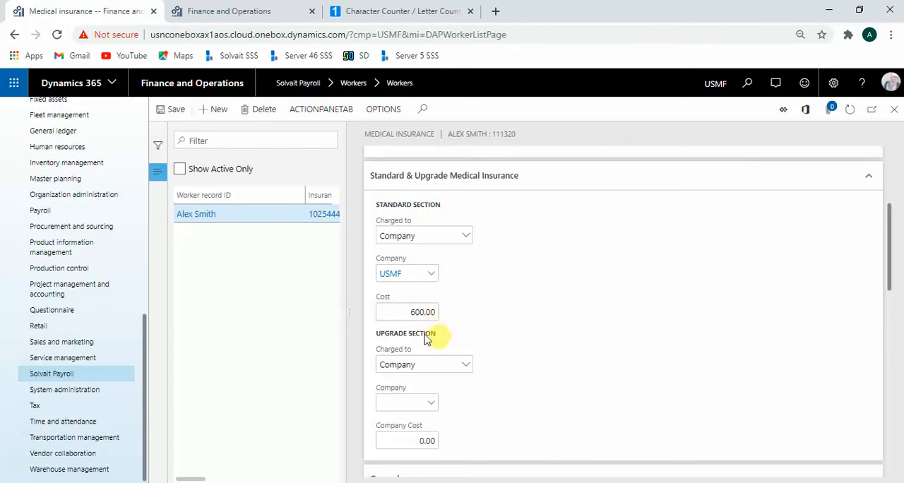
left_click_drag(429, 336, 369, 333)
left_click(487, 296)
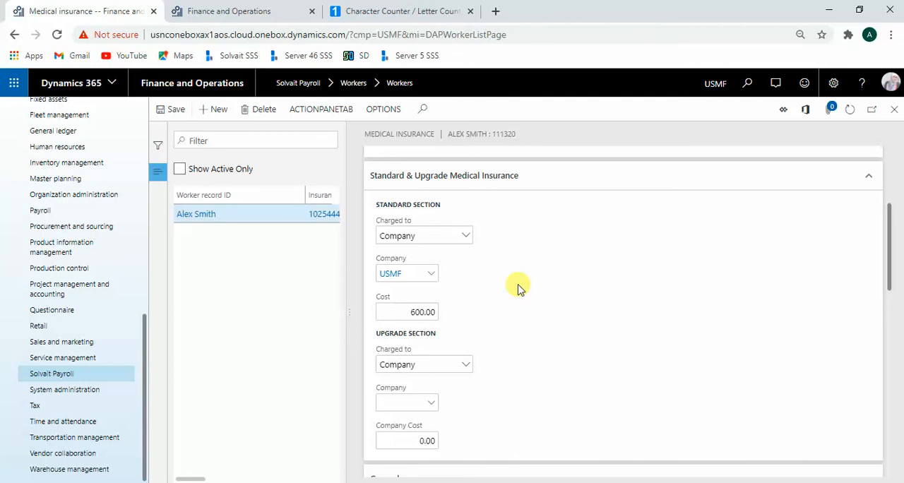
scroll(521, 288, "down", 1)
scroll(522, 287, "up", 1)
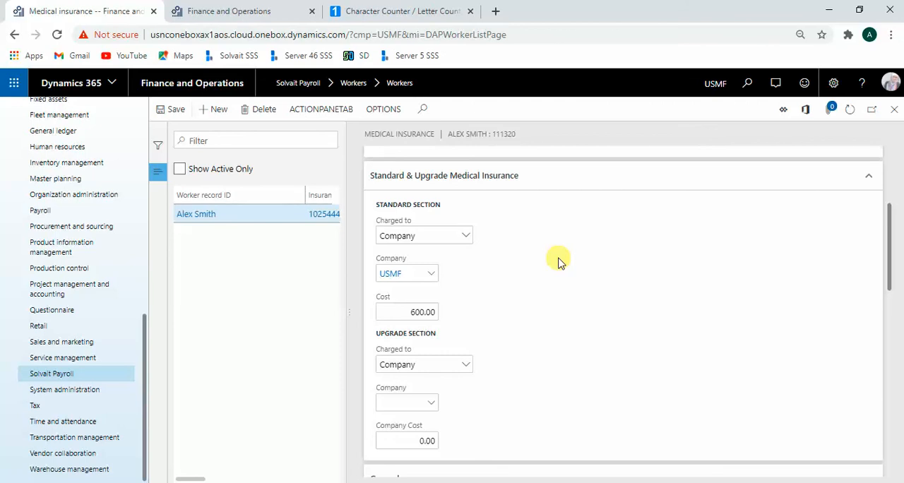
left_click(400, 312)
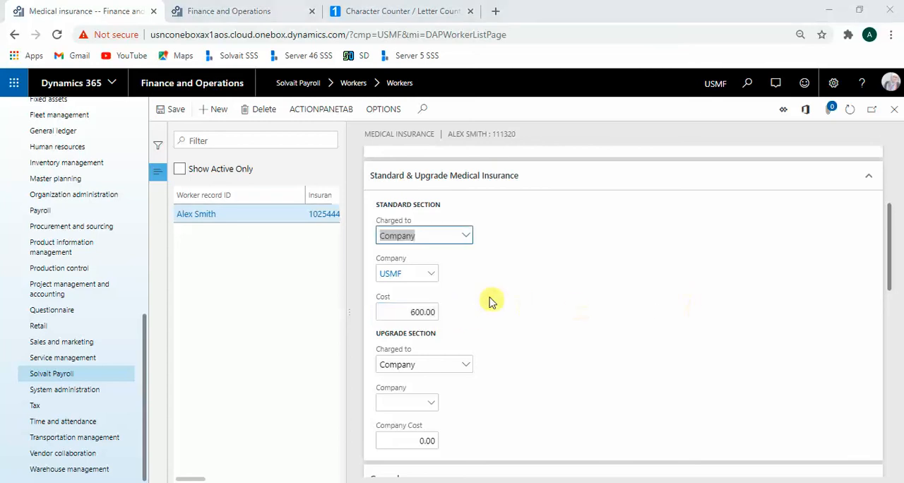
Step: Examine the General section's age, medical insurance coverage options and client number in the insurance company
scroll(486, 301, "down", 3)
scroll(556, 261, "down", 2)
scroll(537, 255, "up", 1)
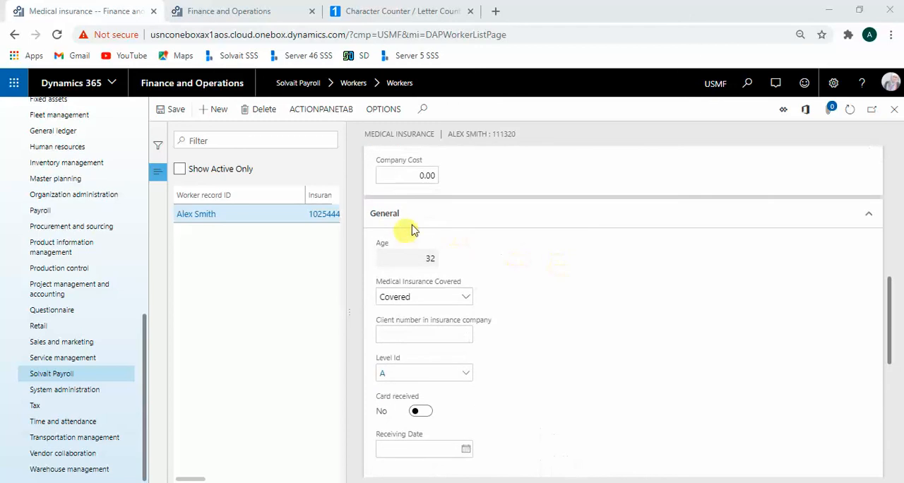
left_click(403, 260)
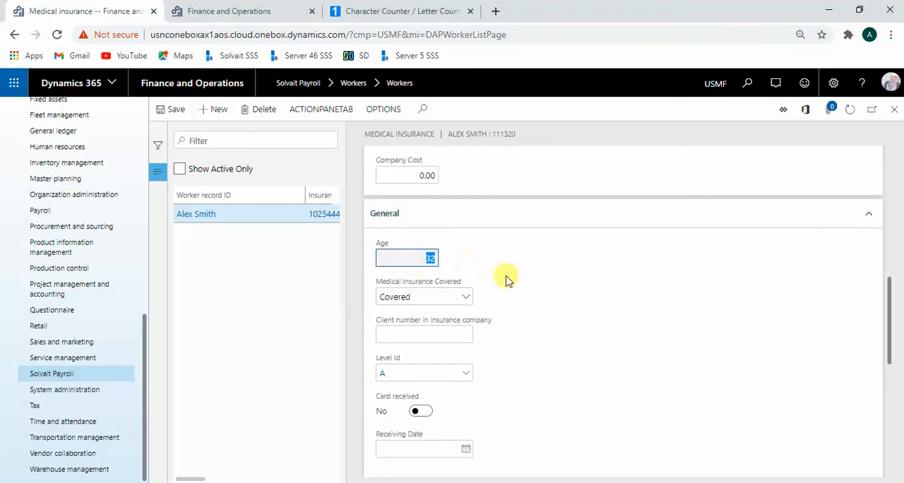
left_click(440, 297)
left_click(440, 297)
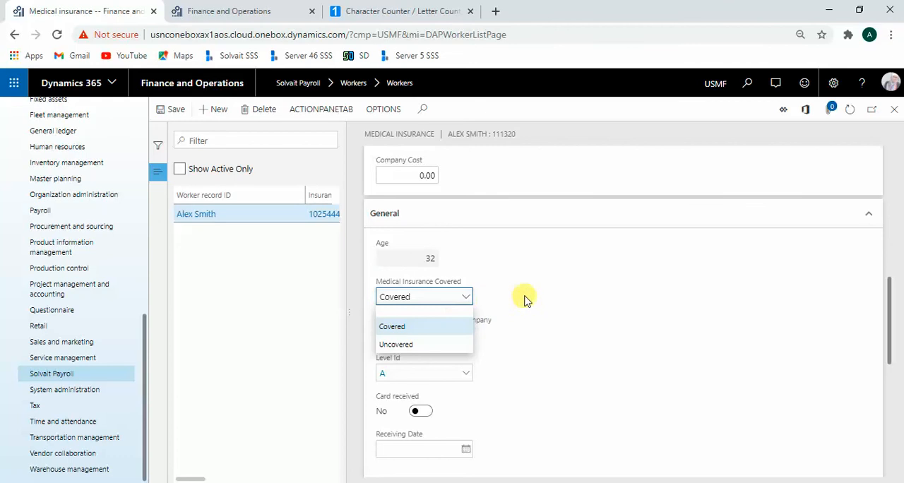
left_click(556, 318)
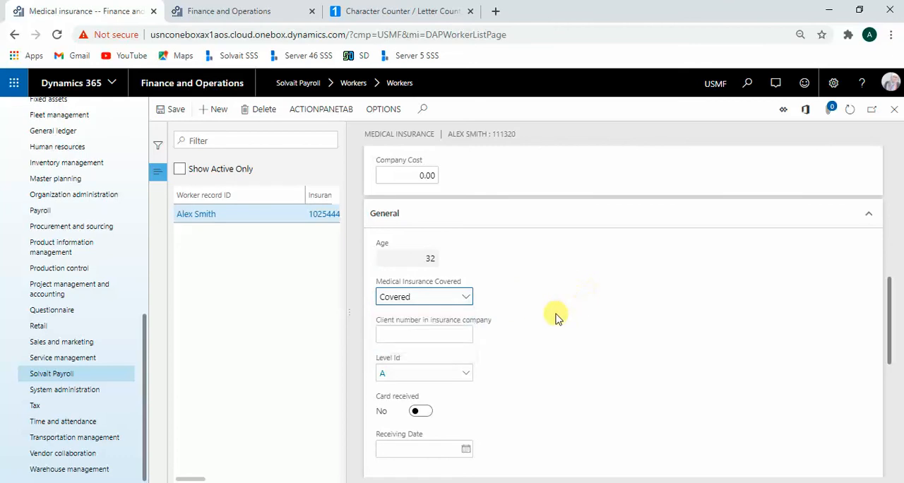
left_click(438, 336)
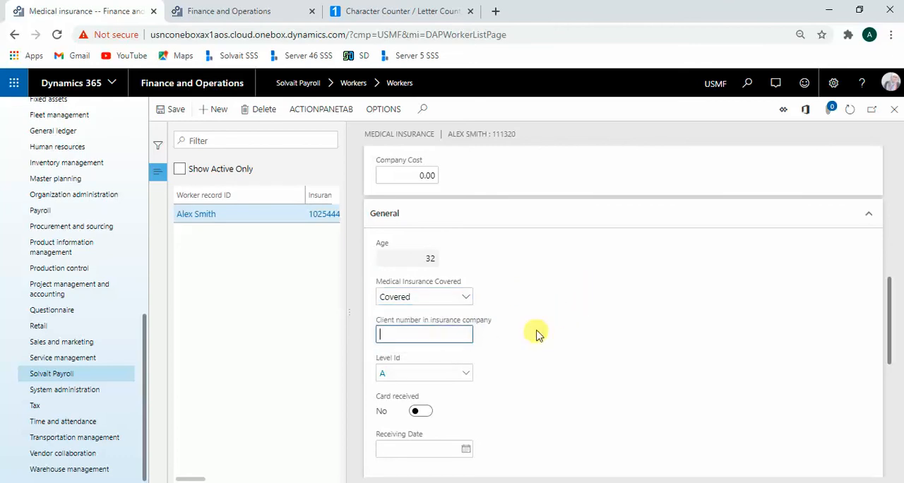
Step: Review the insurance levels that can be assigned to the worker in the General section
scroll(495, 339, "down", 2)
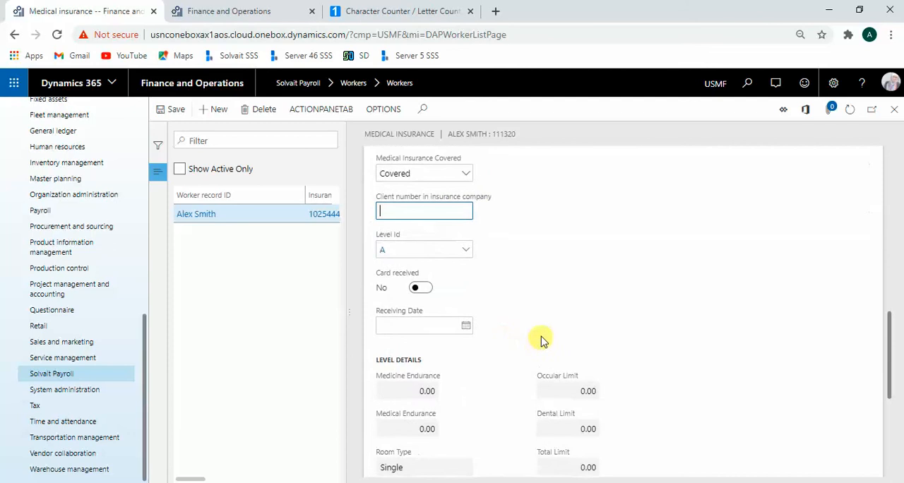
scroll(541, 335, "up", 1)
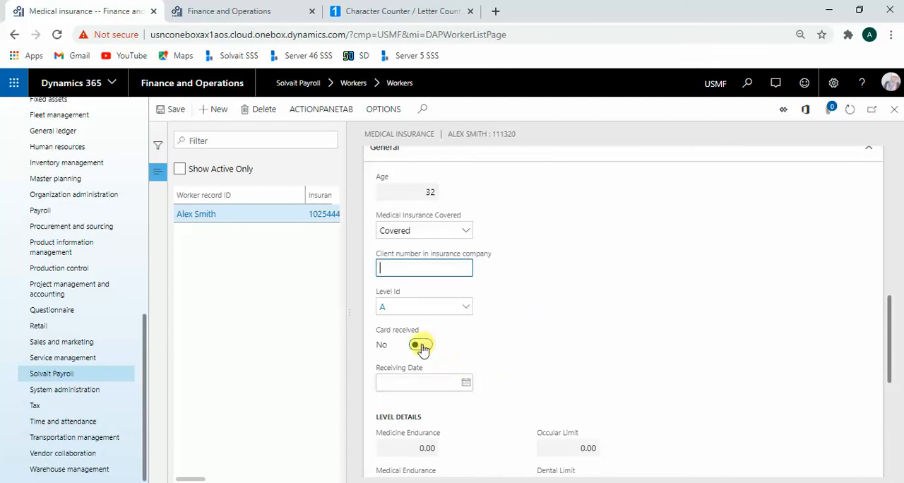
left_click(412, 307)
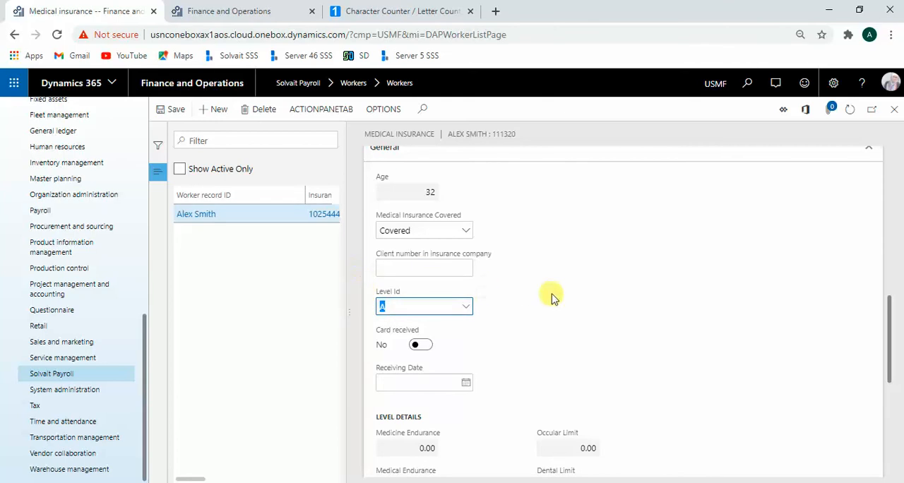
left_click(469, 308)
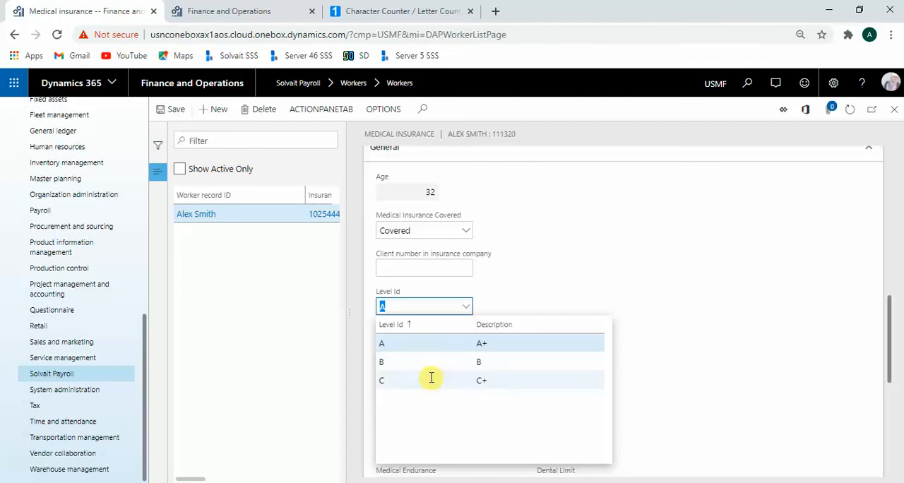
left_click(611, 246)
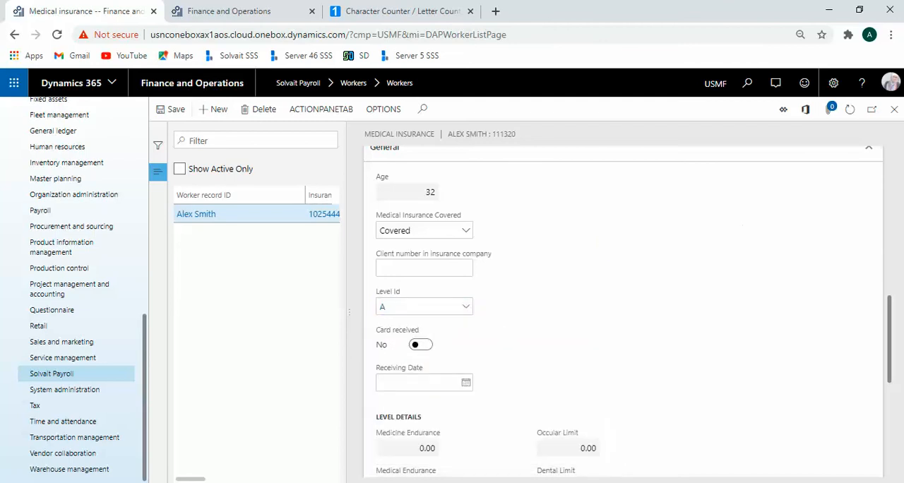
Step: Examine the dependents listed under the medical insurance, including their policy, Bupa ID, validity dates and level
scroll(613, 372, "down", 3)
scroll(662, 332, "down", 2)
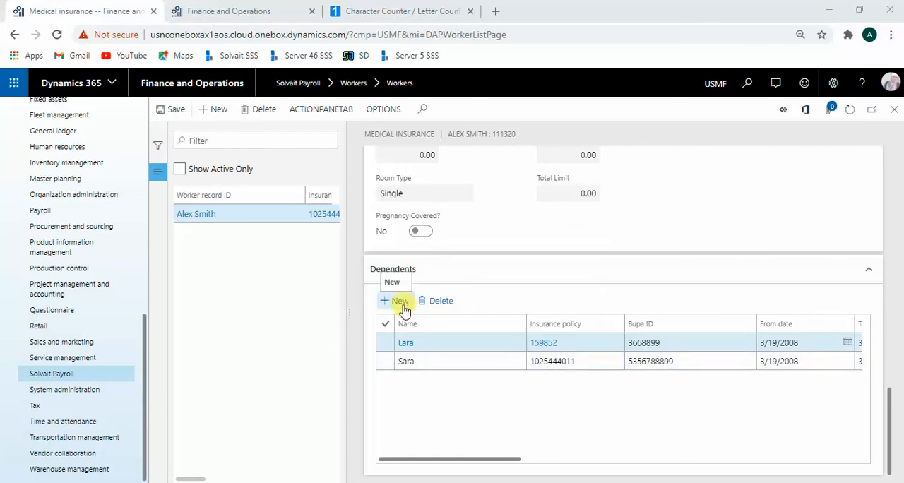
left_click_drag(422, 460, 465, 460)
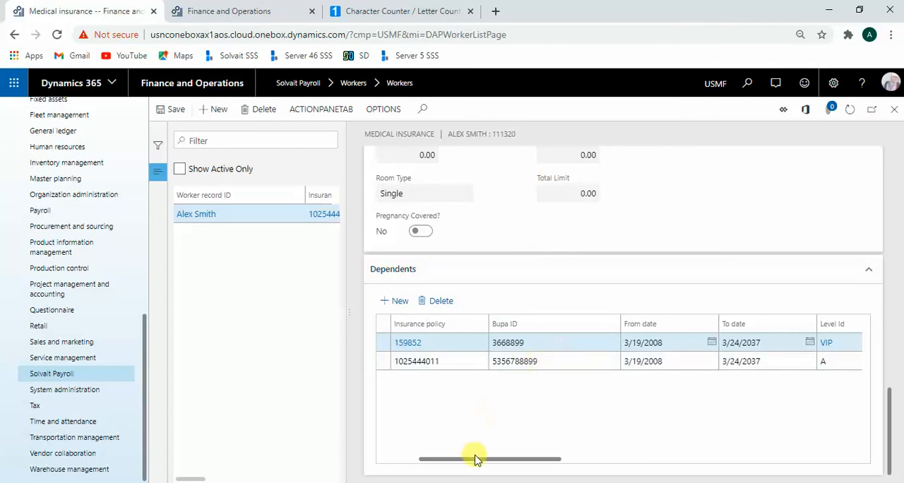
left_click_drag(434, 459, 393, 460)
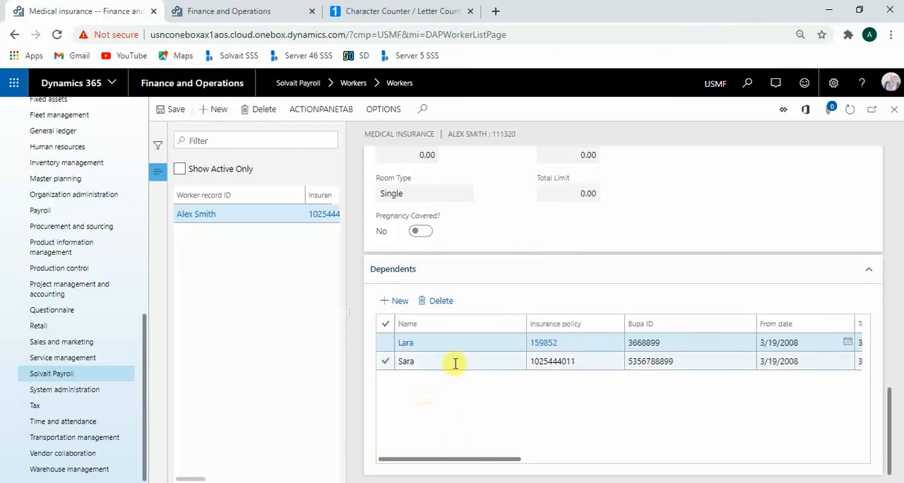
Step: Examine the second insured dependent's policy, Bupa ID, validity dates, level, cost, membership, company coverage and card details, and return to the Identification section
left_click(600, 364)
left_click_drag(600, 364, 535, 362)
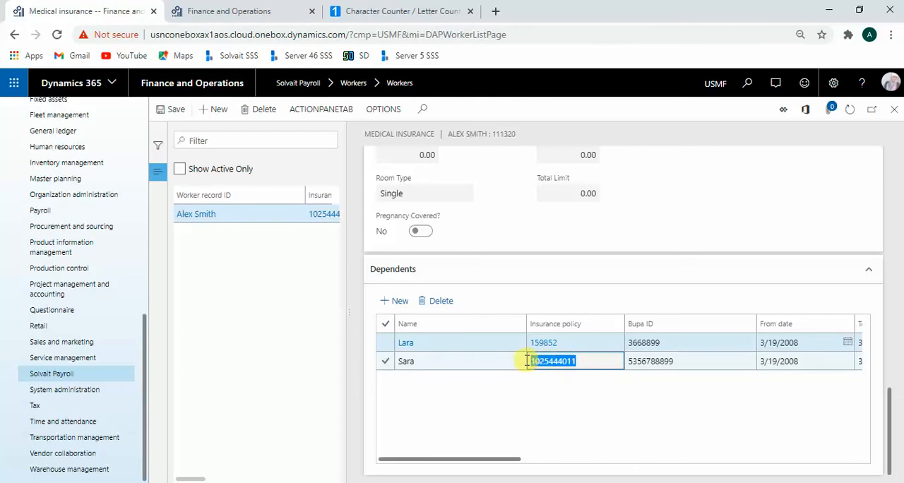
left_click_drag(711, 361, 515, 361)
left_click_drag(689, 366, 628, 364)
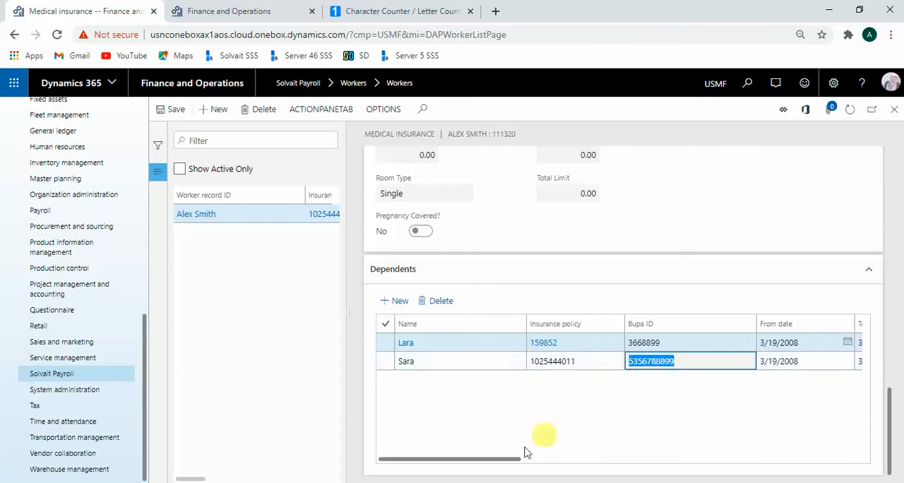
left_click_drag(492, 459, 601, 459)
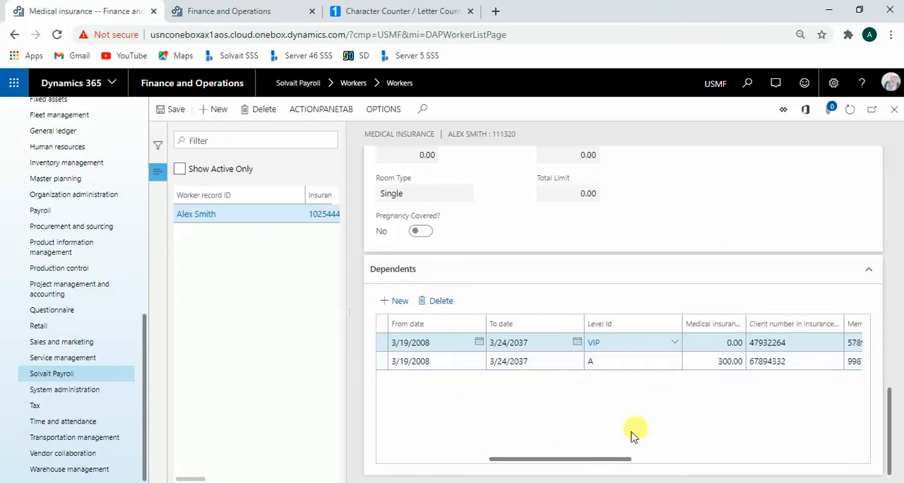
left_click_drag(605, 459, 657, 459)
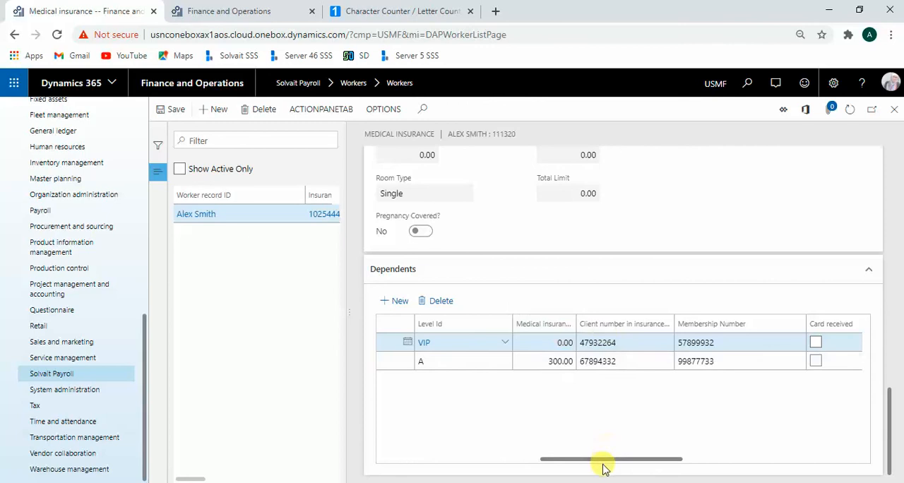
left_click_drag(639, 464, 739, 463)
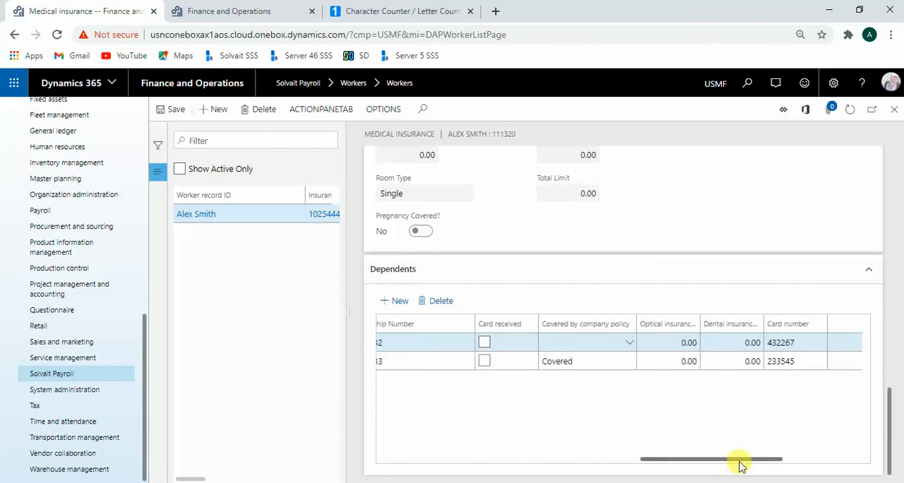
left_click_drag(740, 466, 469, 462)
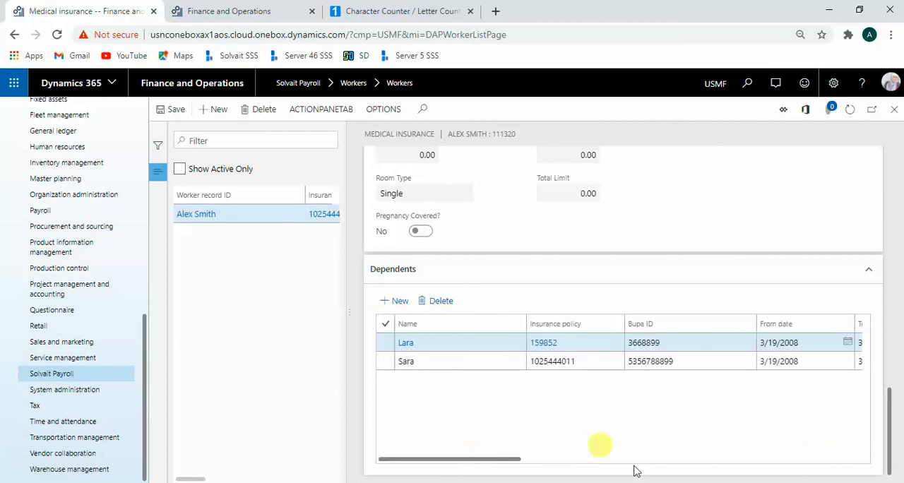
scroll(715, 297, "up", 5)
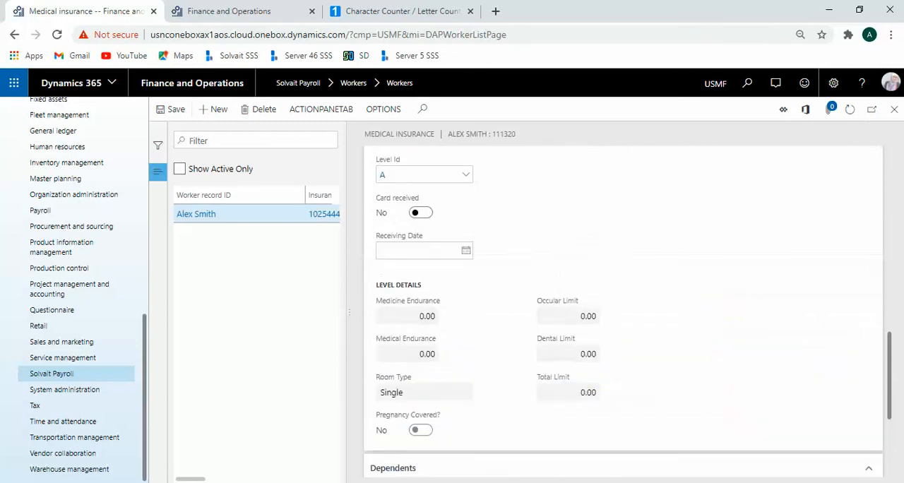
scroll(712, 360, "up", 10)
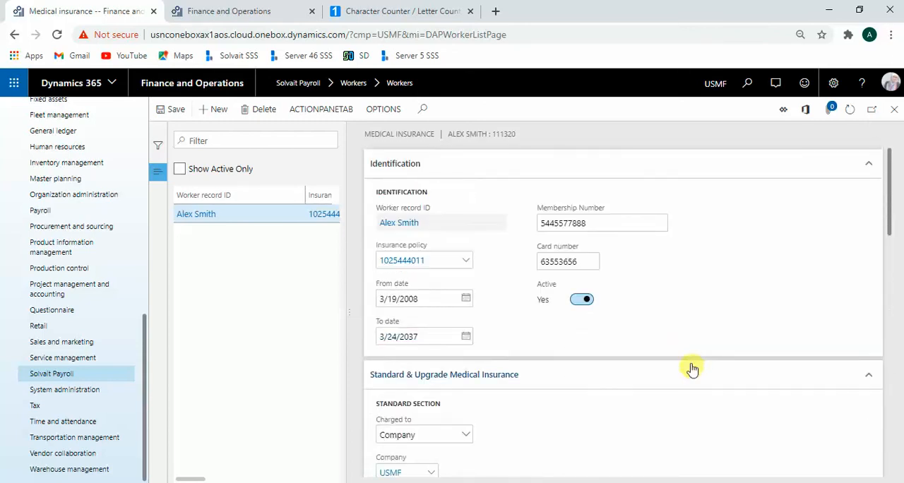
Step: Check the Employee profile topic list in the PowerPoint slide show and return to the workers list in the browser
key("alt+Tab")
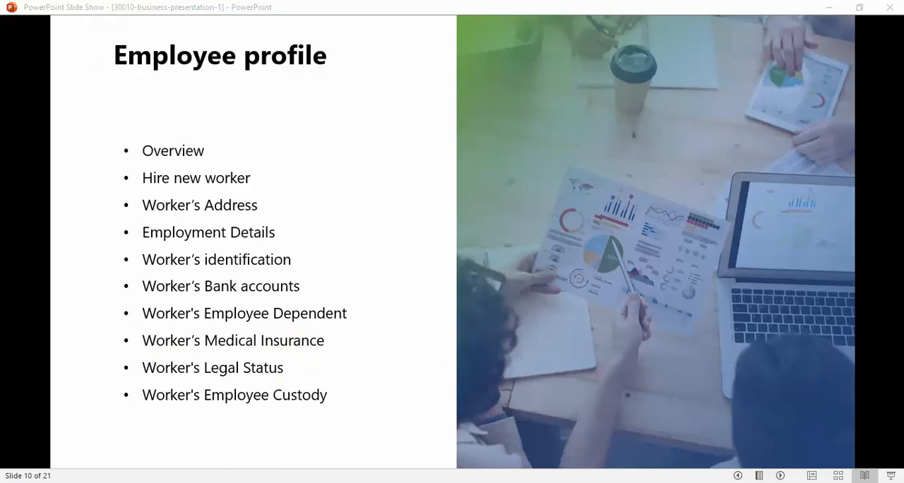
key("alt+Tab")
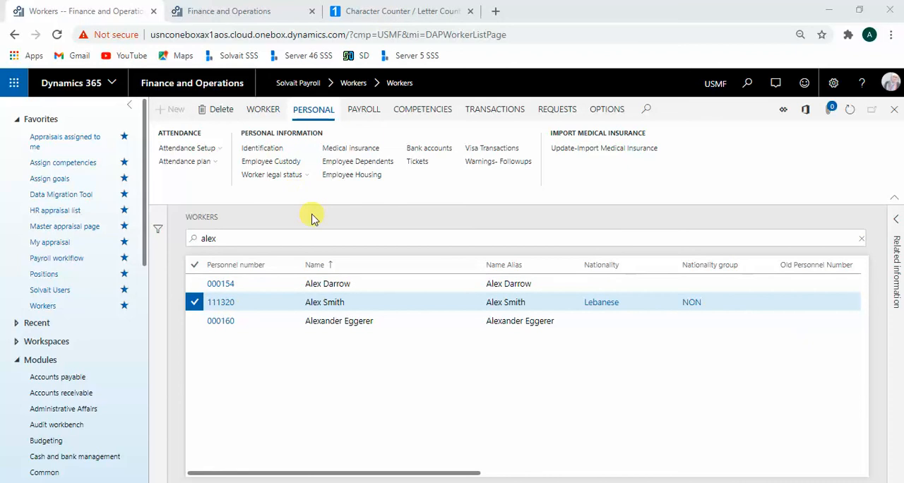
Step: Open the selected worker's legal status information and review the legal professions available under Sponsorship
left_click(305, 180)
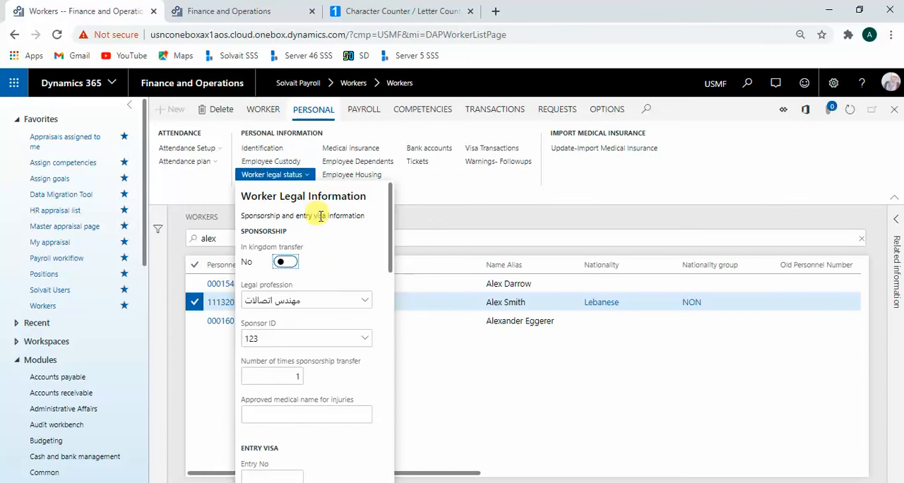
scroll(333, 242, "down", 4)
scroll(346, 300, "up", 4)
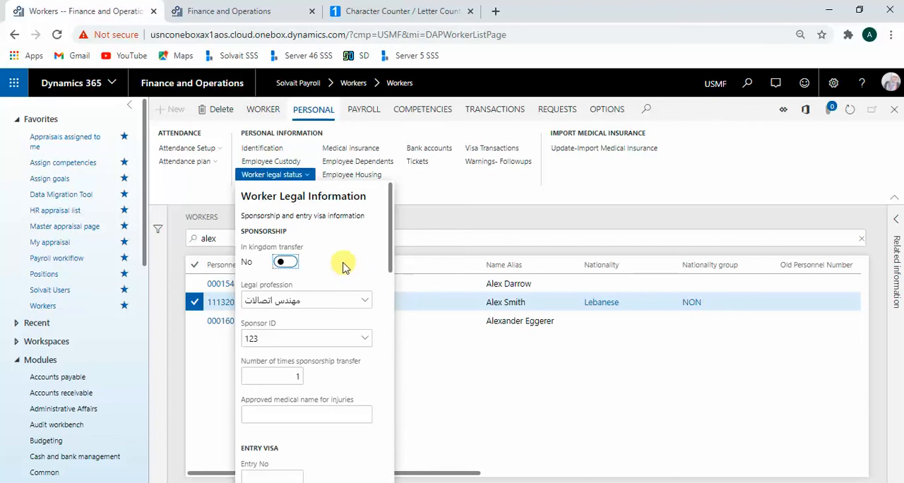
left_click(345, 305)
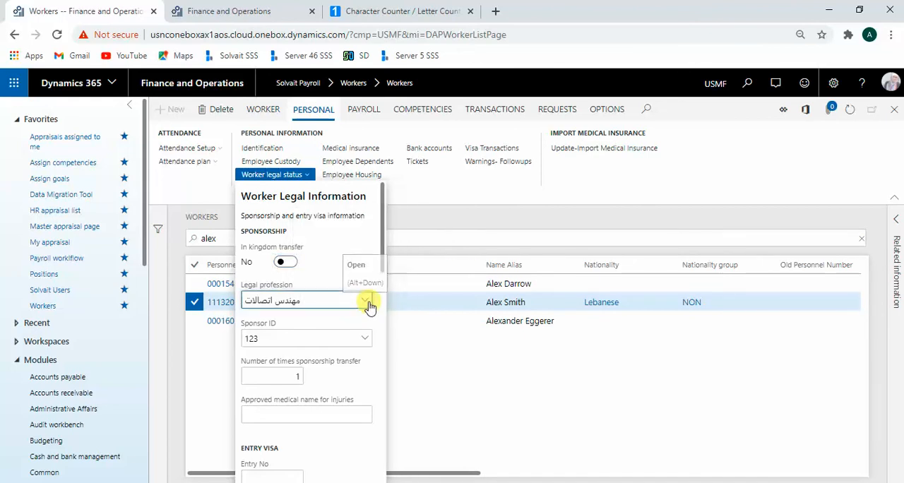
left_click(366, 303)
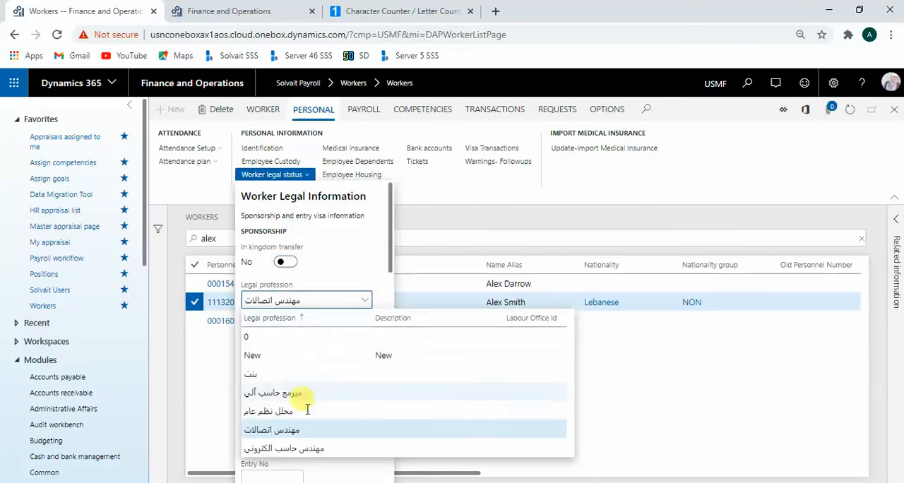
left_click(358, 258)
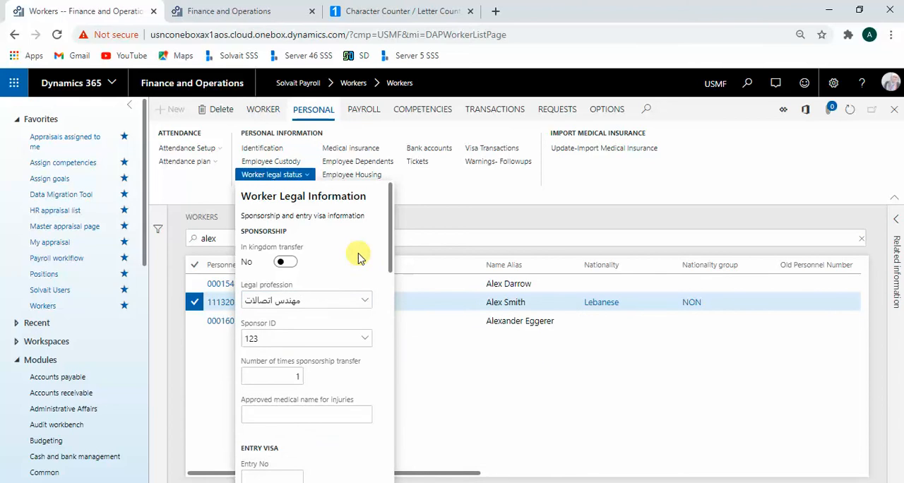
Step: Review the sponsors available for the worker's Sponsor ID and the number of times sponsorship transfer field
scroll(346, 296, "down", 1)
left_click(362, 272)
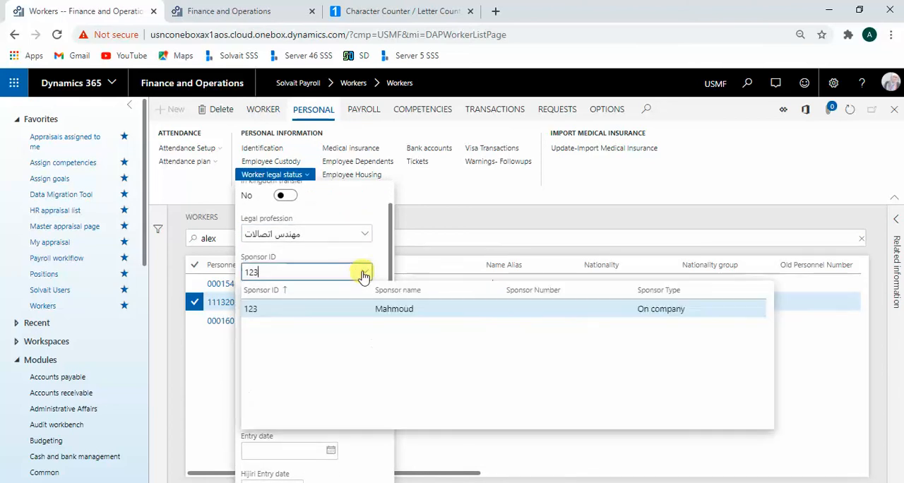
left_click(346, 261)
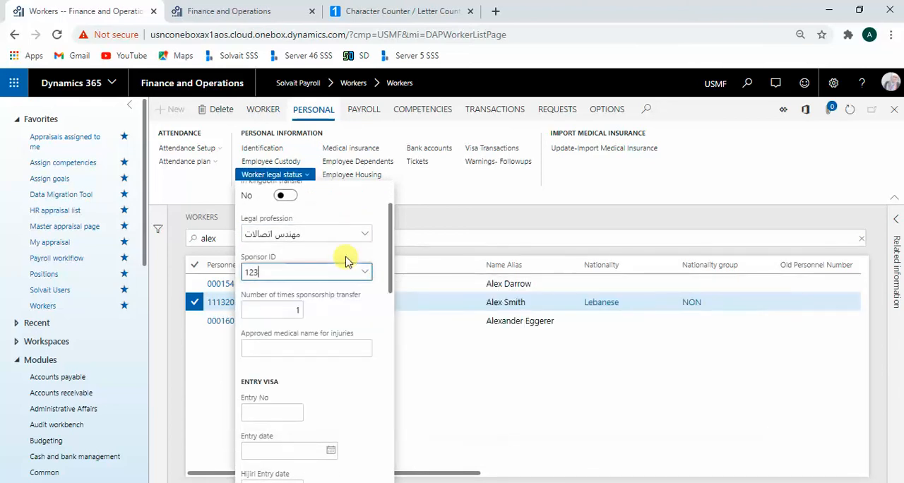
scroll(361, 305, "down", 1)
scroll(339, 287, "up", 1)
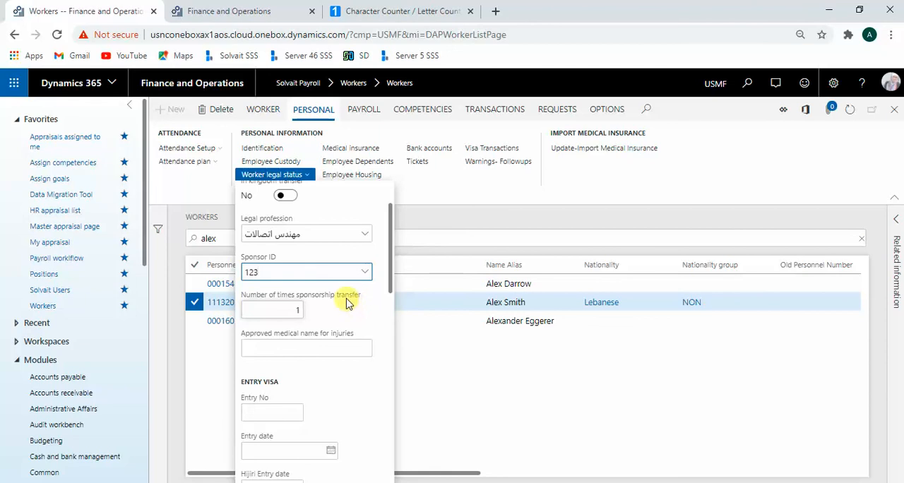
Step: Examine the Entry Visa section's entry number and entry dates, and check the choices available for the entry port
scroll(336, 333, "down", 2)
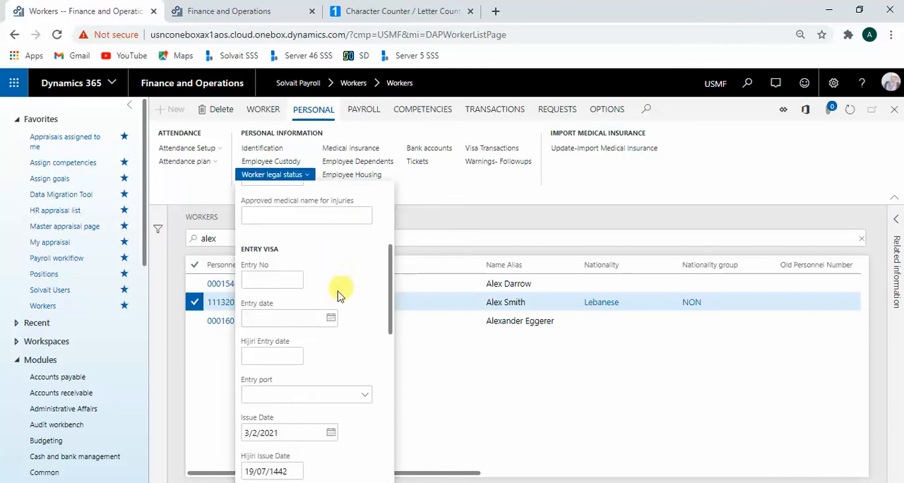
scroll(311, 324, "down", 1)
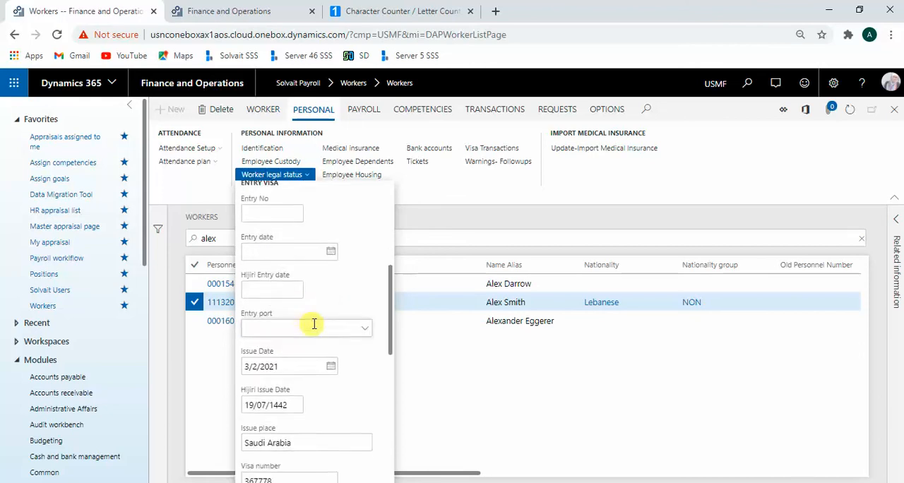
left_click(364, 329)
left_click(354, 397)
scroll(359, 381, "down", 1)
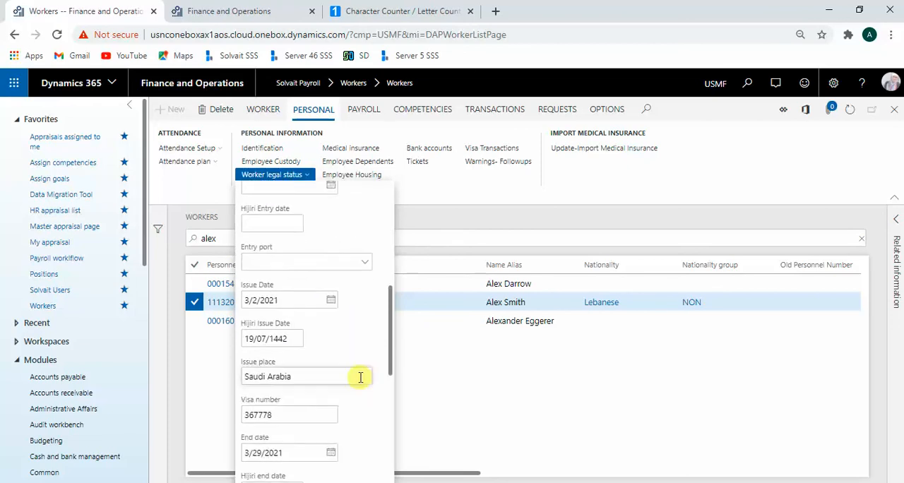
Step: Examine the entry visa's issue date, Hijri issue date, issue place, visa number and end dates
left_click(295, 342)
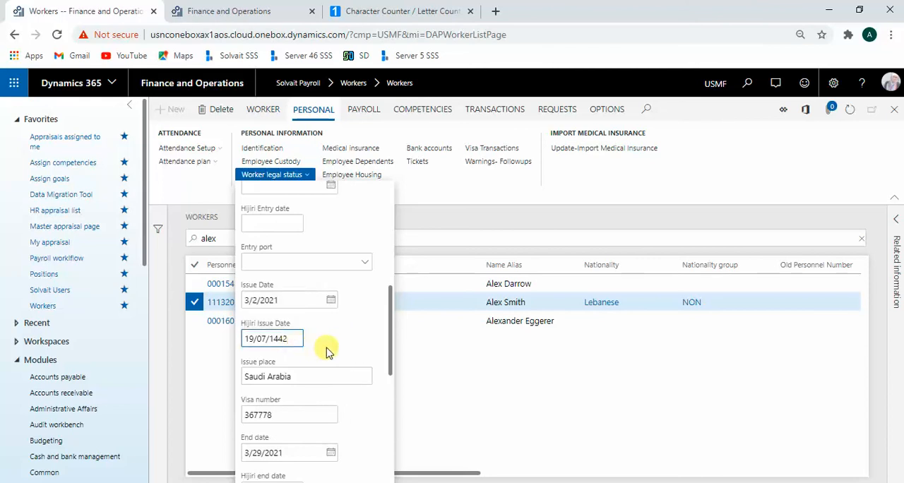
left_click_drag(294, 302, 240, 300)
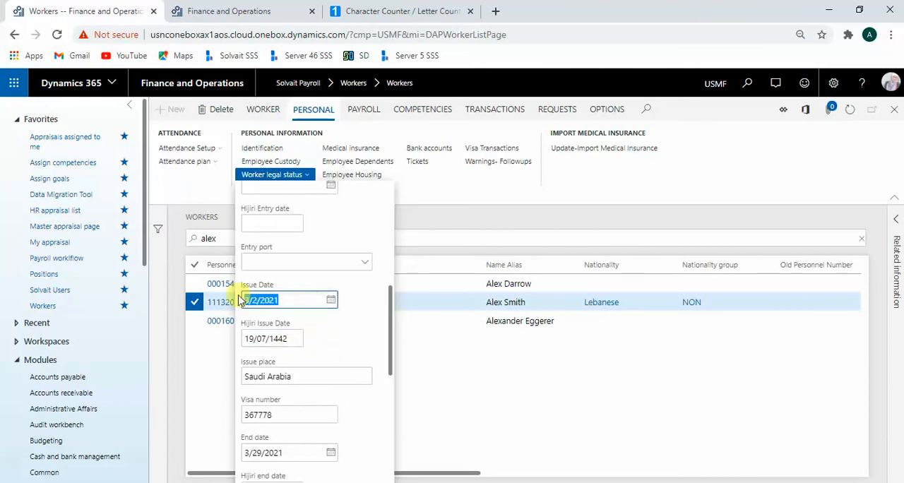
left_click(356, 347)
scroll(339, 347, "down", 2)
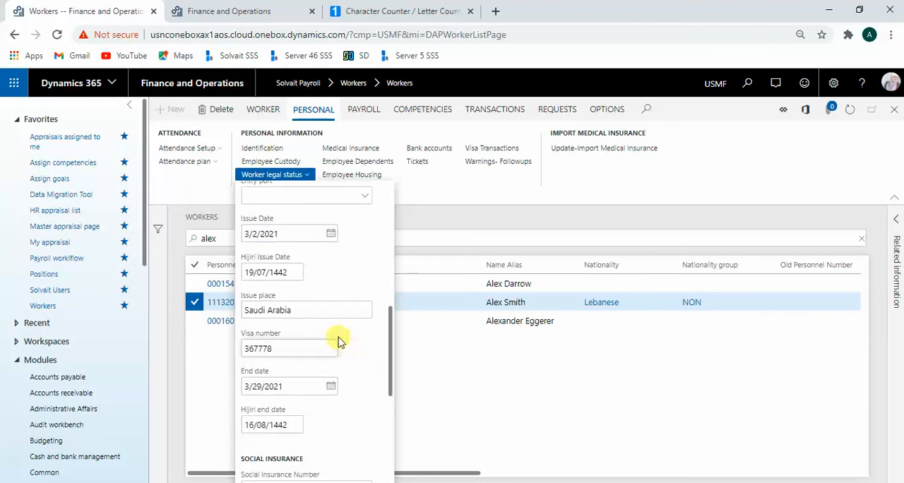
left_click(313, 349)
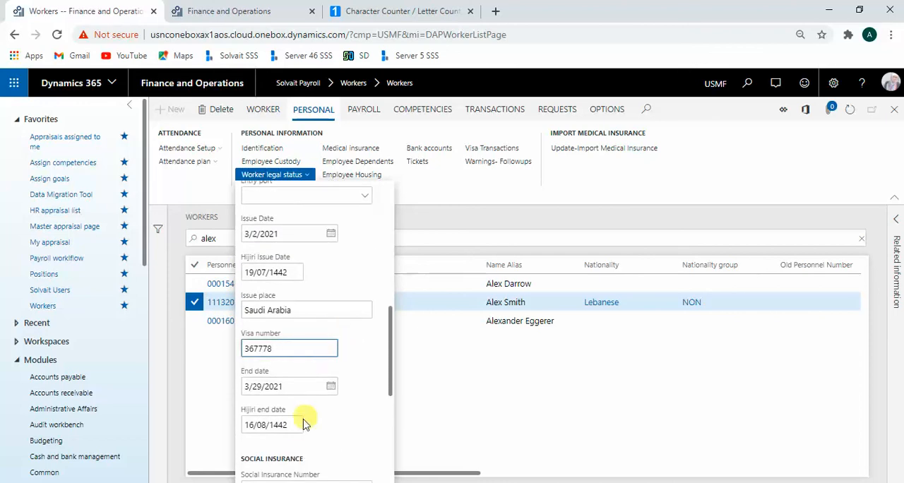
left_click(306, 387)
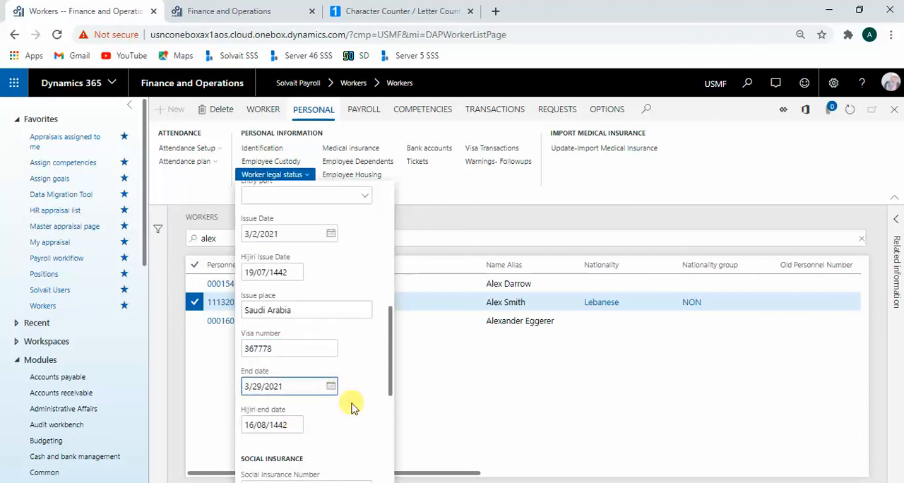
scroll(358, 413, "up", 6)
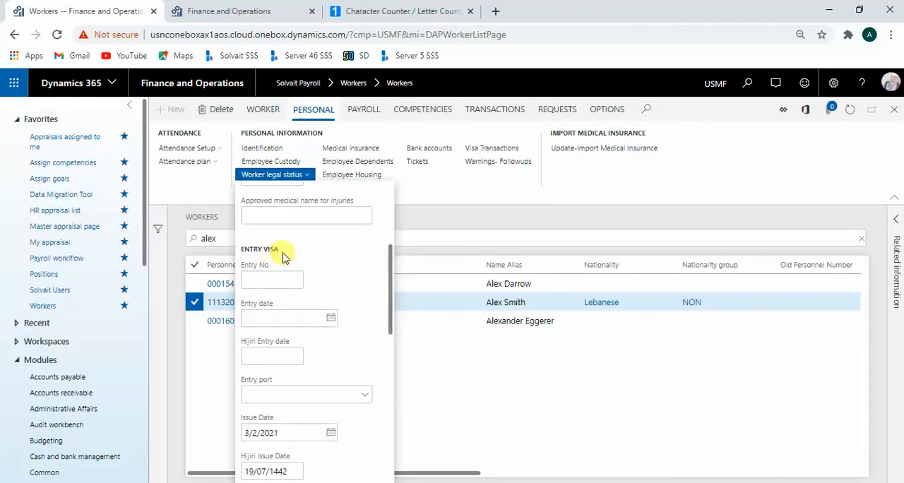
Step: Complete the worker's social insurance number and set the Social Insurance Profession to مهندس اتصالات
scroll(313, 364, "down", 10)
scroll(329, 367, "down", 5)
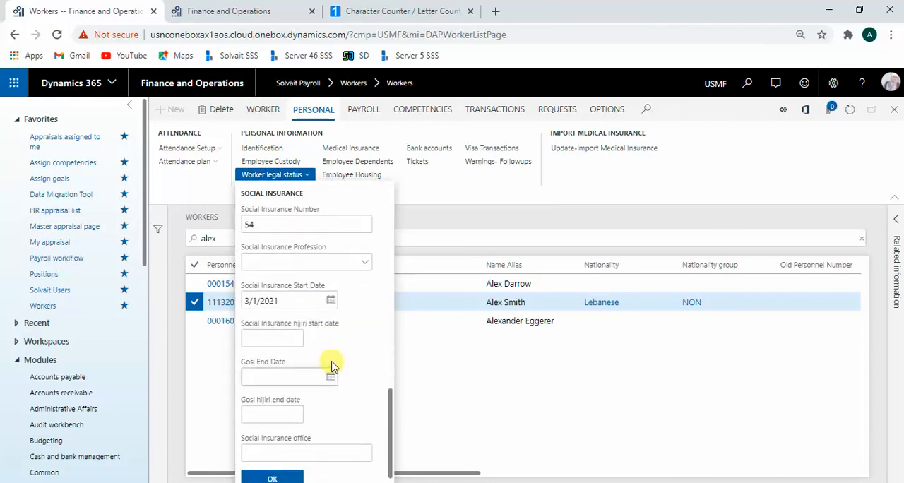
scroll(332, 364, "up", 4)
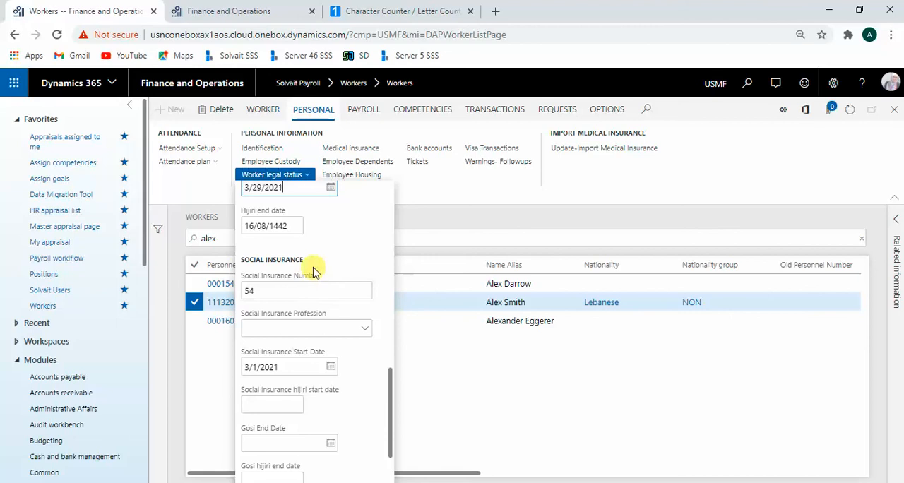
left_click(340, 289)
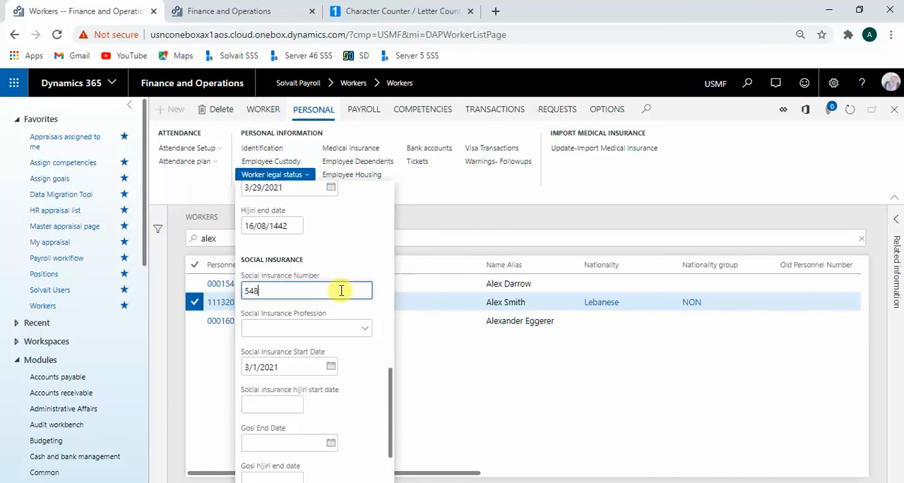
left_click(364, 331)
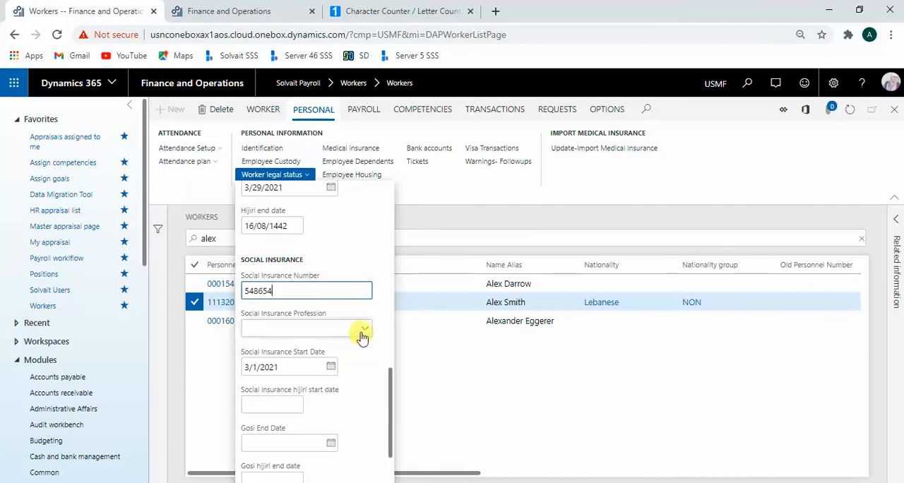
left_click(322, 293)
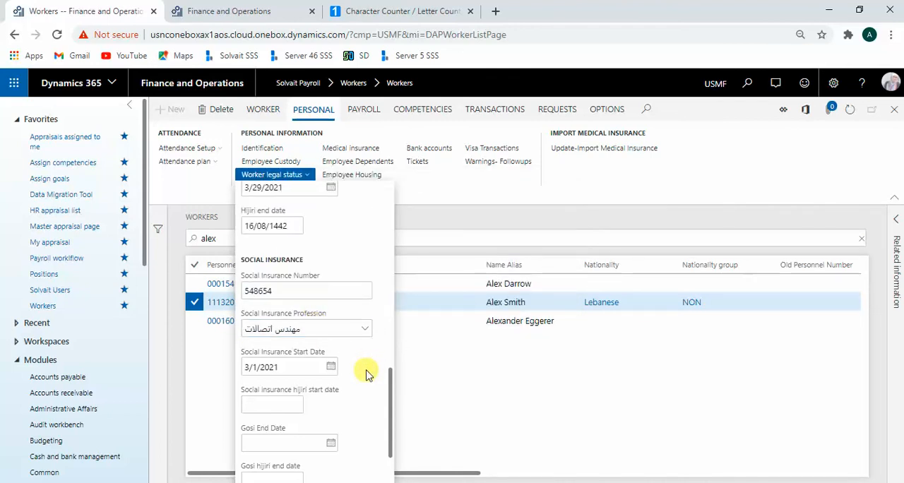
Step: Examine the remaining Social Insurance fields: start date, Hijri start date, Gosi end dates and social insurance office
scroll(365, 375, "down", 2)
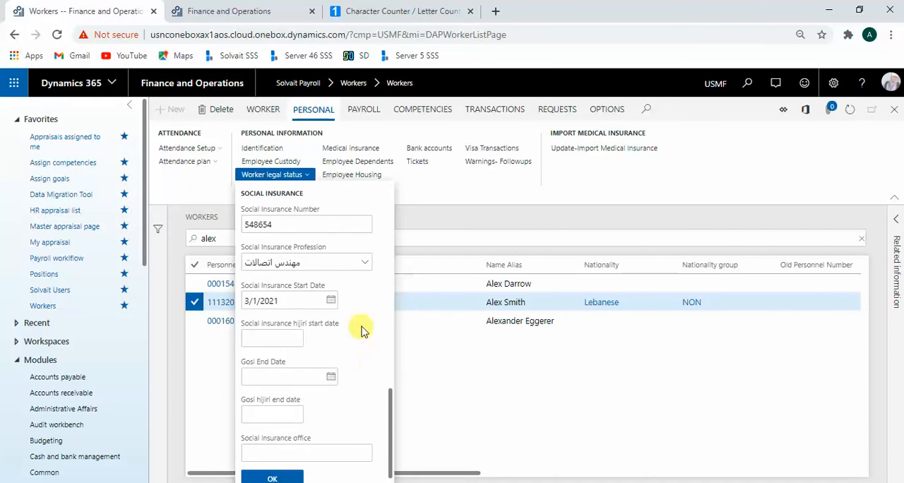
scroll(360, 346, "down", 1)
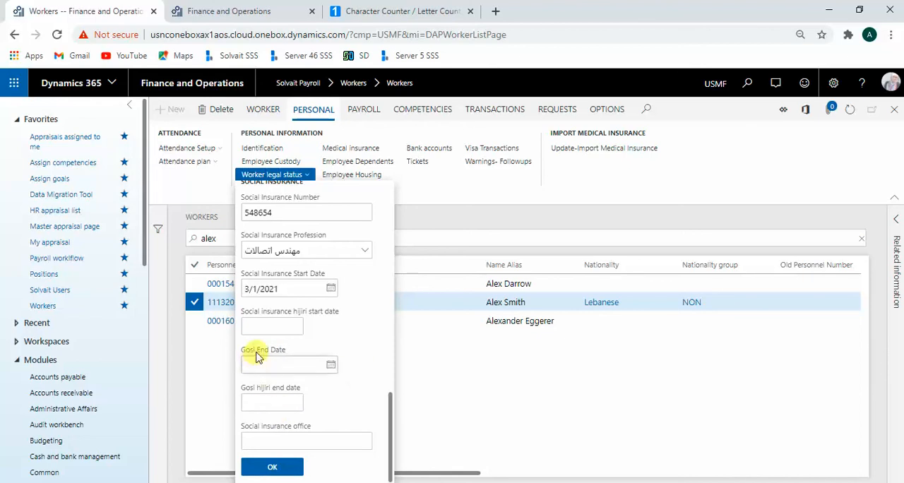
left_click_drag(257, 351, 242, 354)
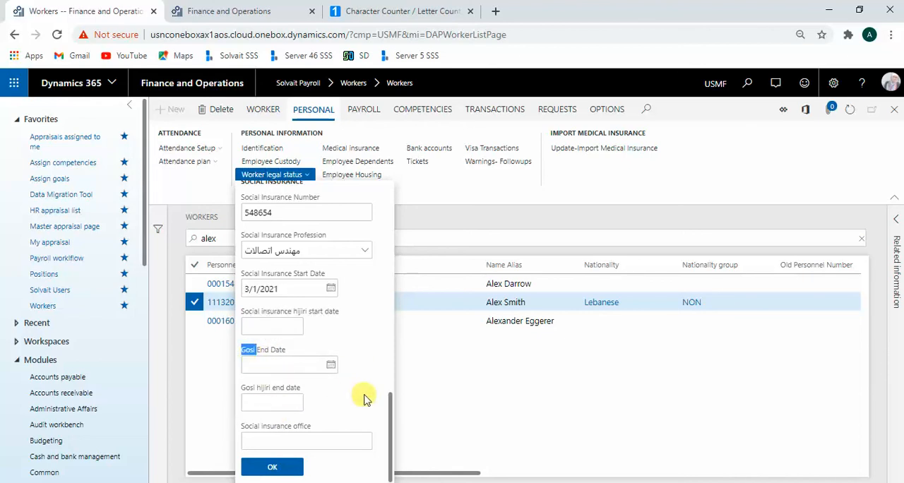
Step: Review the sponsorship, entry visa and social insurance fields, and confirm the worker's legal information
left_click(346, 440)
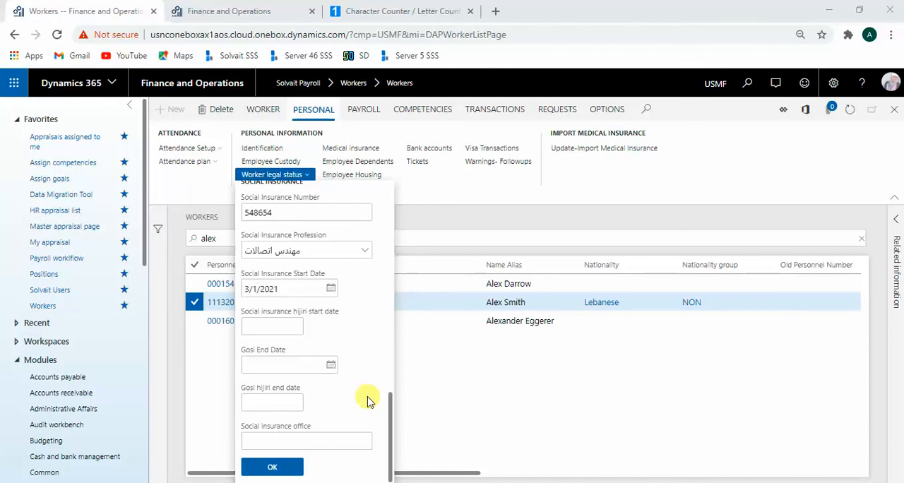
scroll(361, 382, "up", 10)
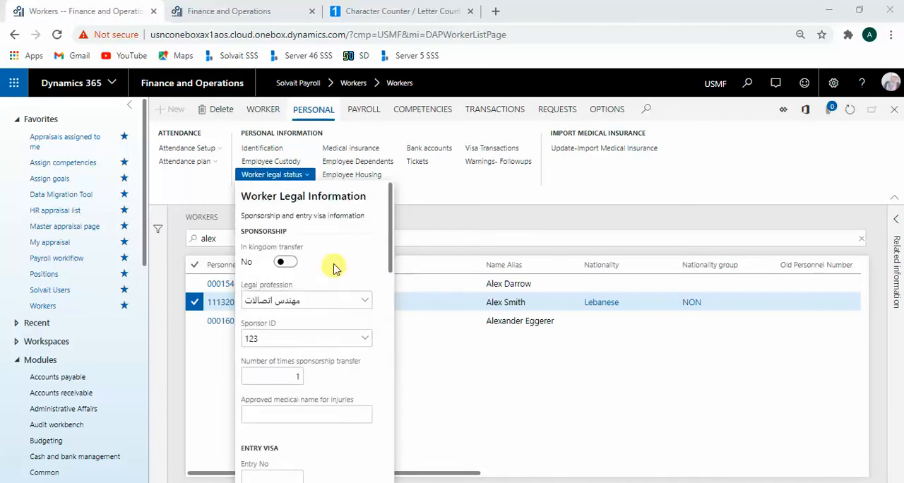
scroll(325, 353, "down", 5)
scroll(316, 424, "down", 5)
scroll(332, 318, "up", 10)
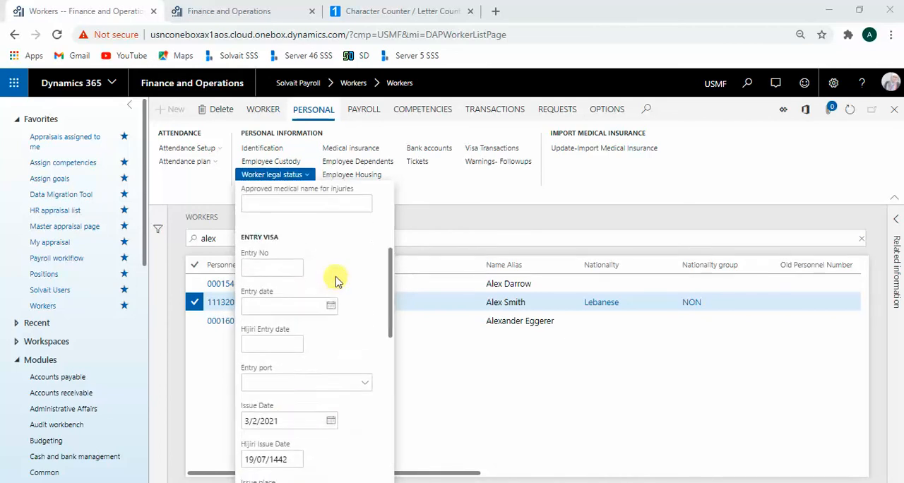
scroll(332, 318, "down", 10)
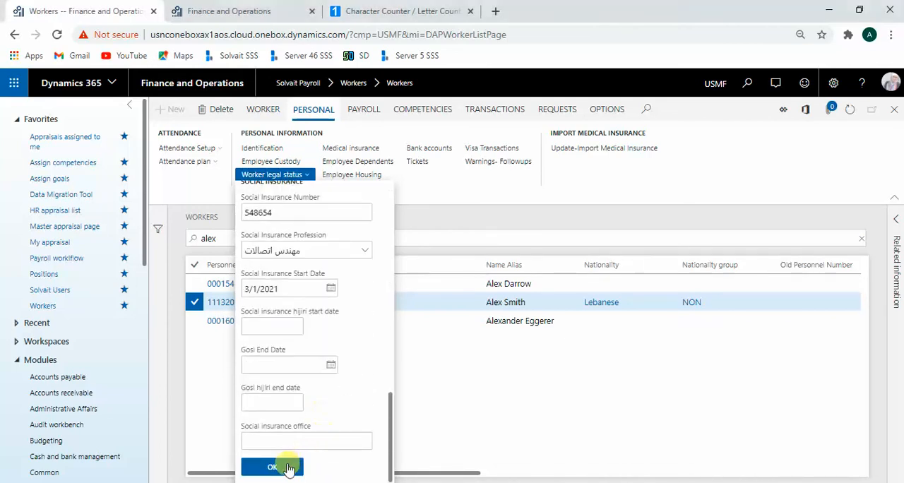
left_click(286, 467)
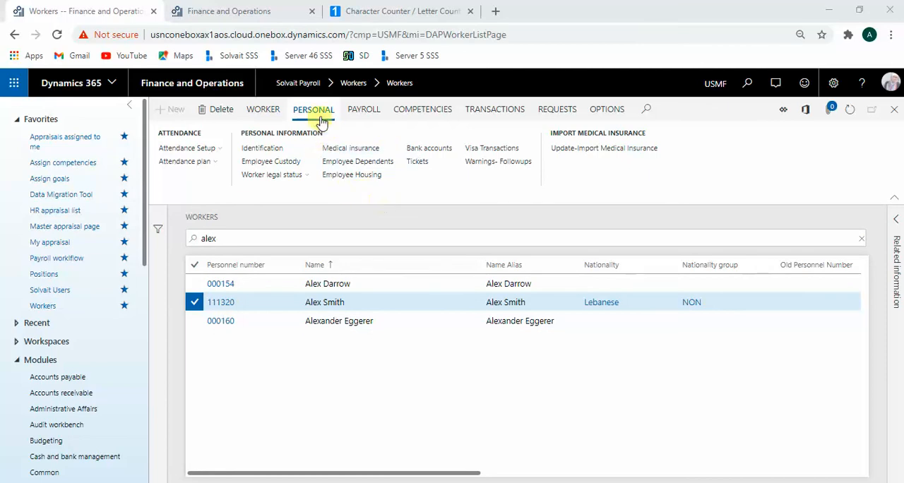
Step: Open the selected worker's employee custody record and examine the asset's type, name, ID and department
left_click(295, 169)
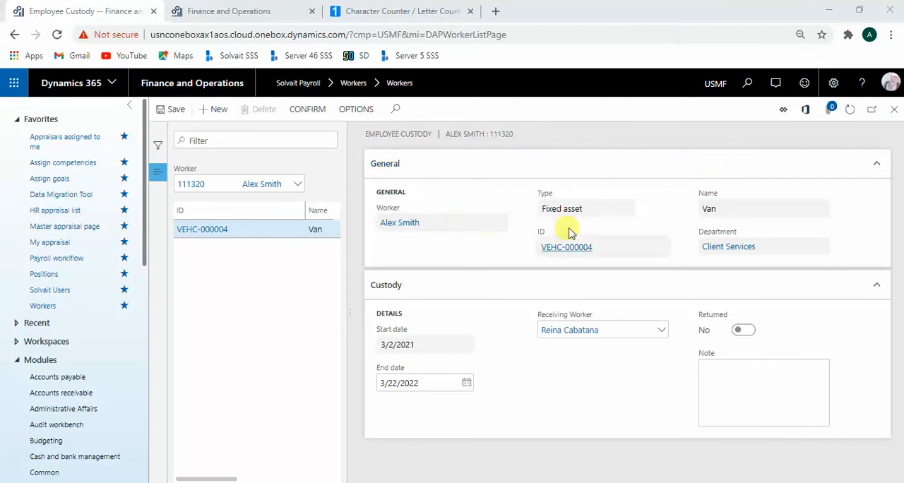
left_click_drag(611, 209, 541, 212)
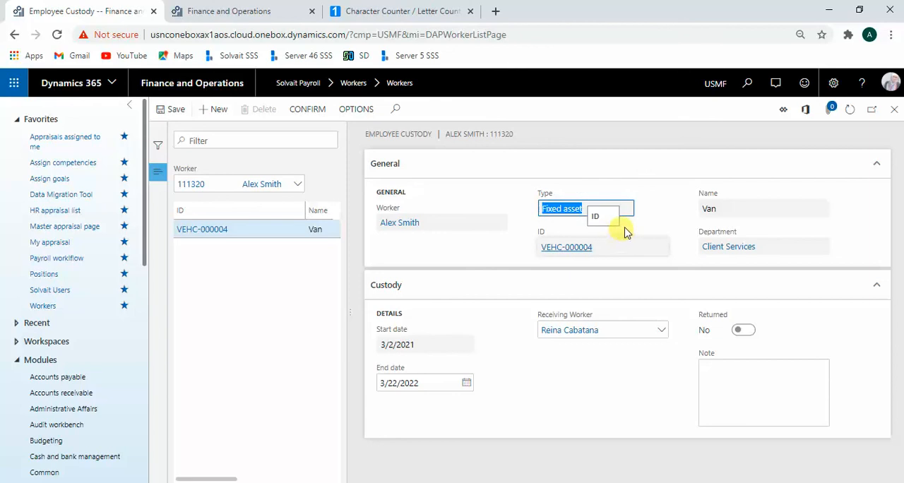
left_click_drag(743, 212, 696, 207)
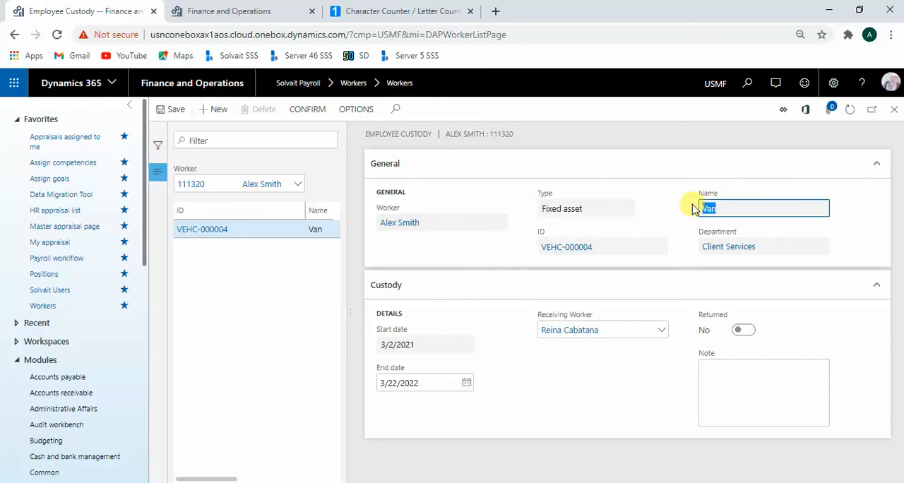
left_click_drag(619, 253, 532, 247)
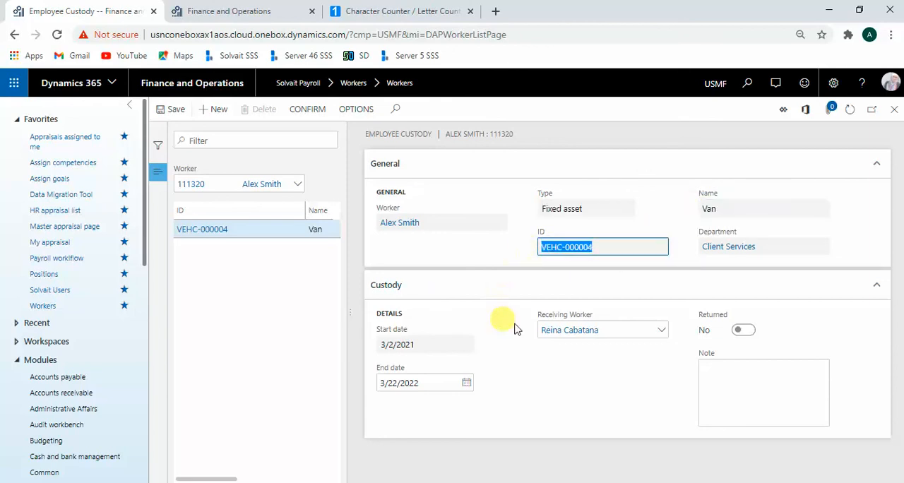
left_click_drag(762, 252, 671, 221)
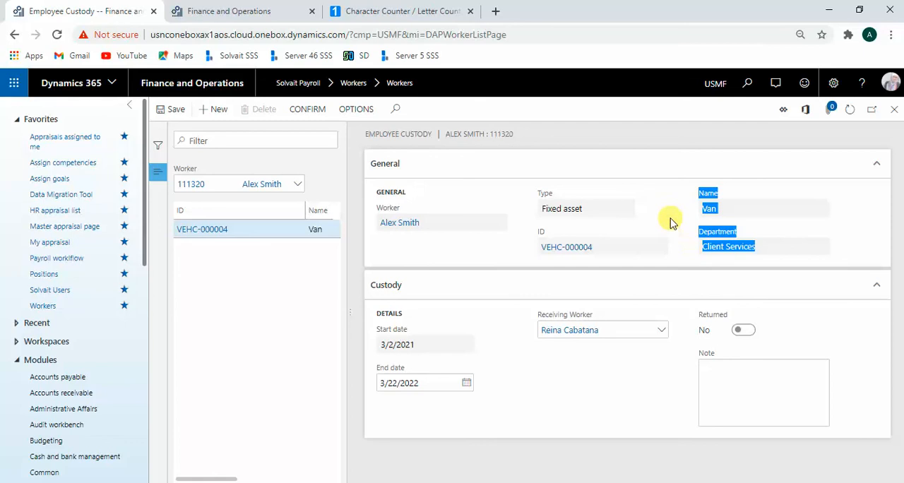
left_click(671, 222)
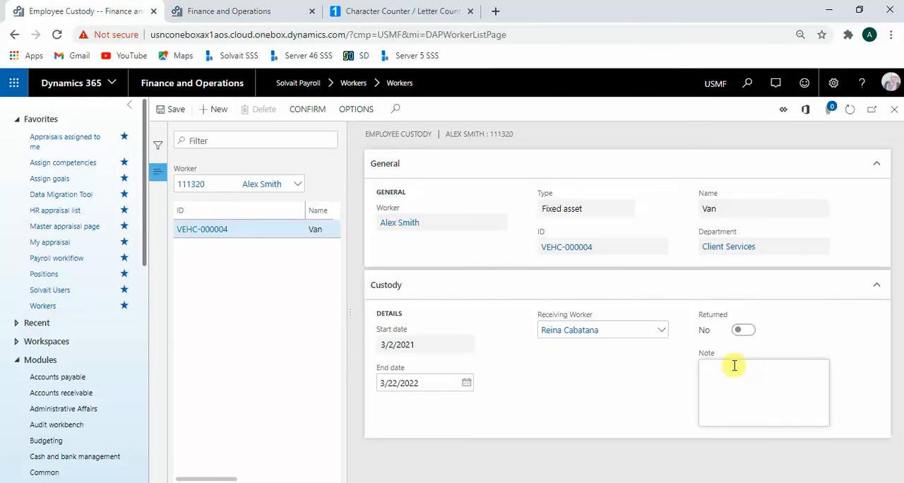
Step: Check the van's custody start date, end date and receiving worker, and confirm the custody record
left_click(449, 344)
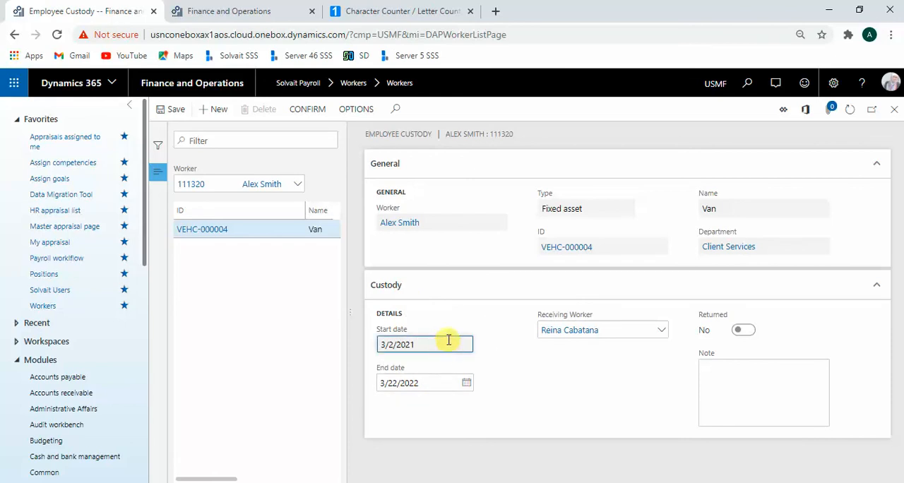
left_click(439, 381)
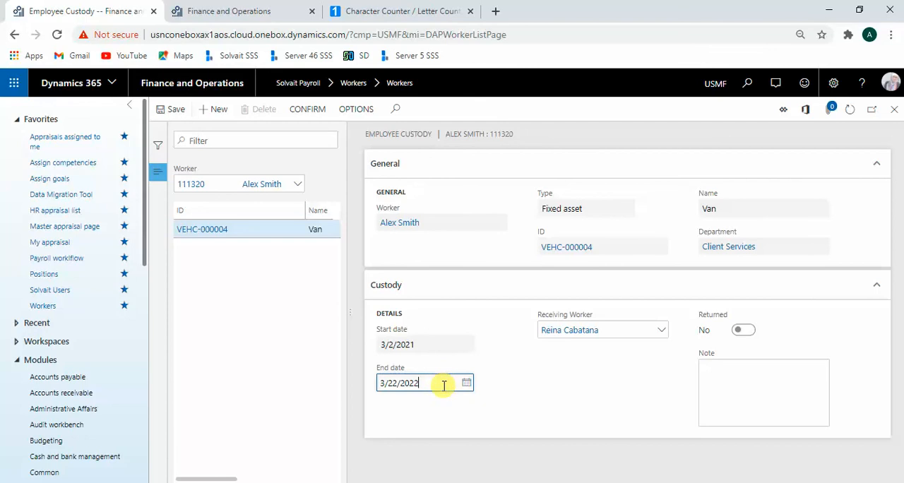
left_click_drag(598, 316, 532, 317)
left_click(540, 375)
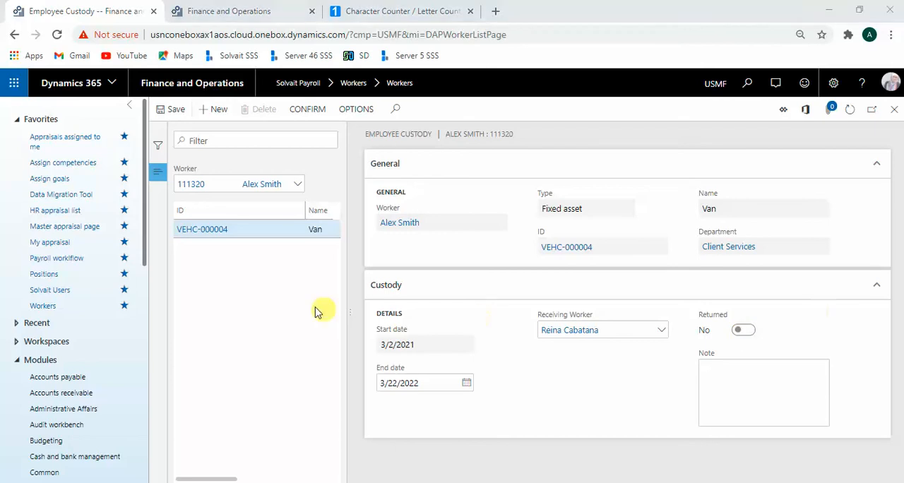
left_click(304, 110)
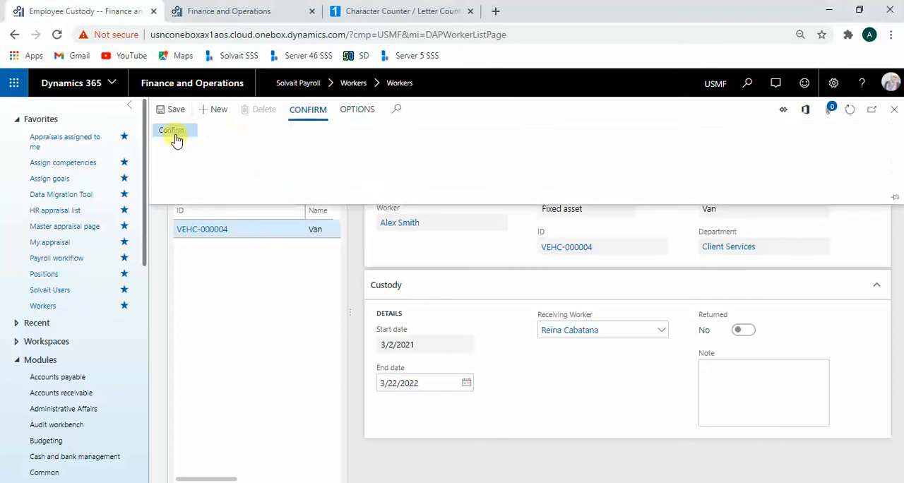
left_click(176, 136)
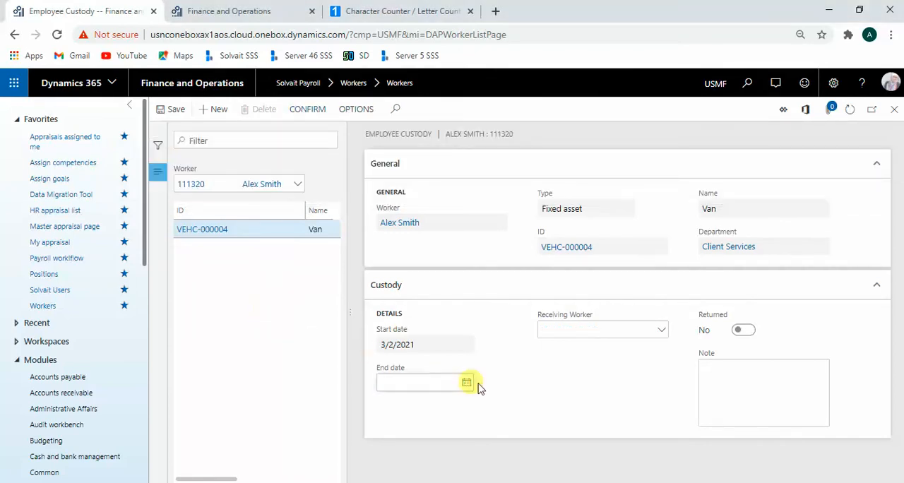